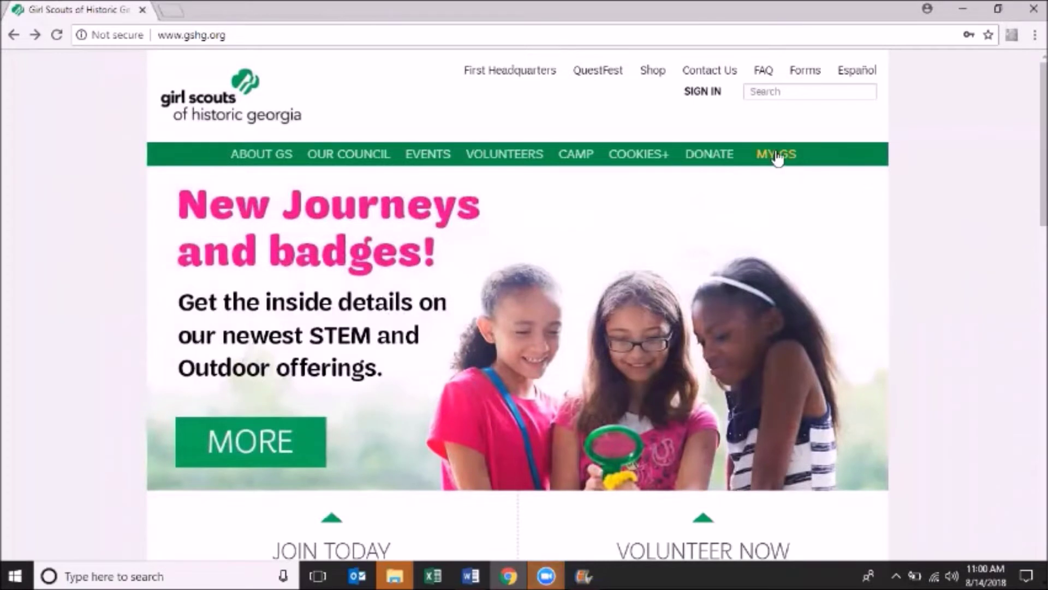
Log in with the saved account, enter the Volunteer Toolkit, and start a badge-based year plan
mouse_move(776, 157)
left_click(752, 256)
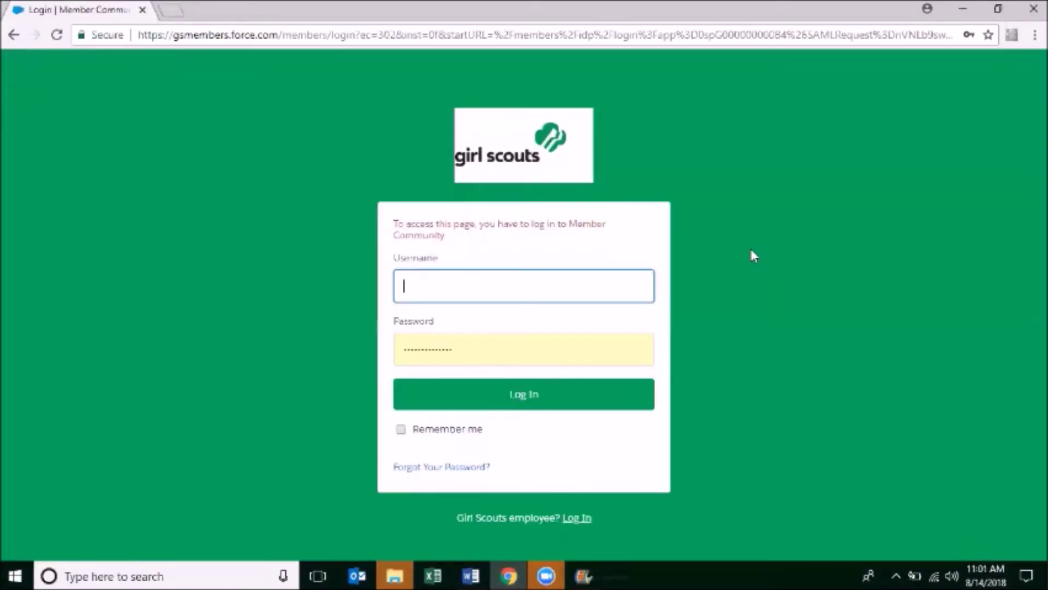
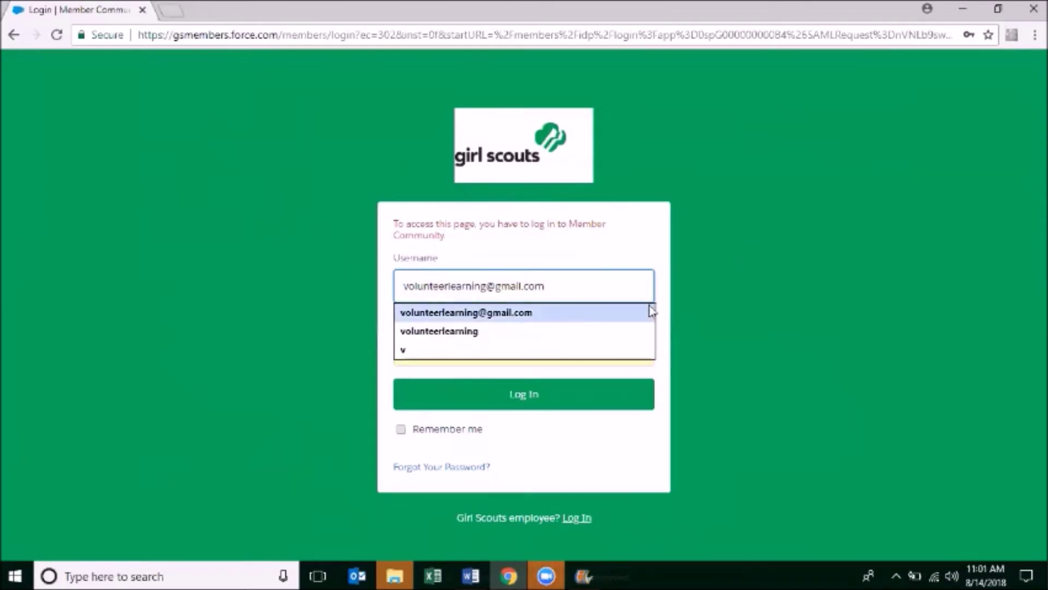
left_click(640, 314)
left_click(601, 396)
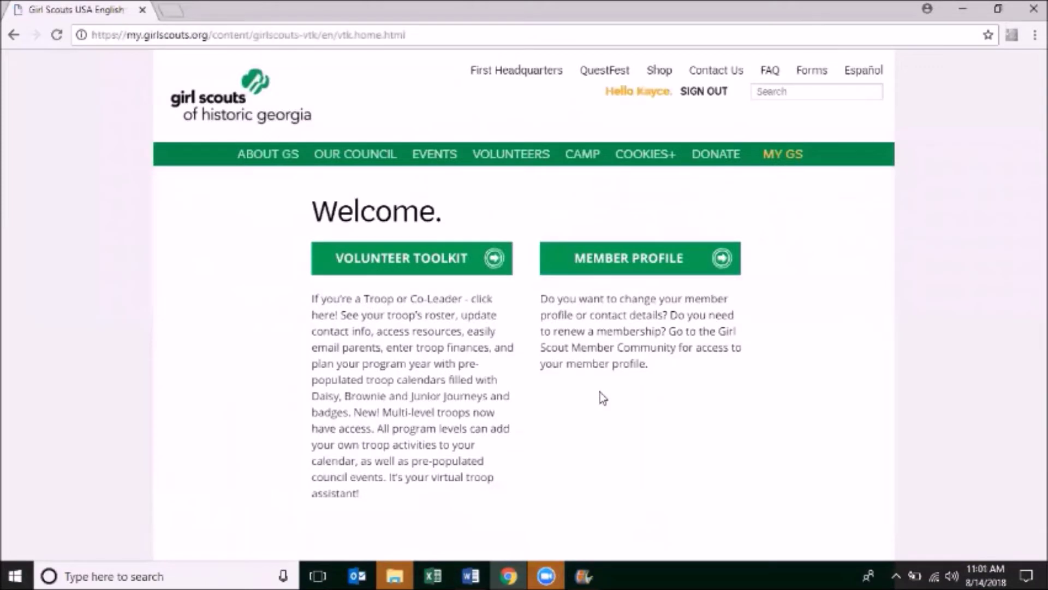
left_click(493, 261)
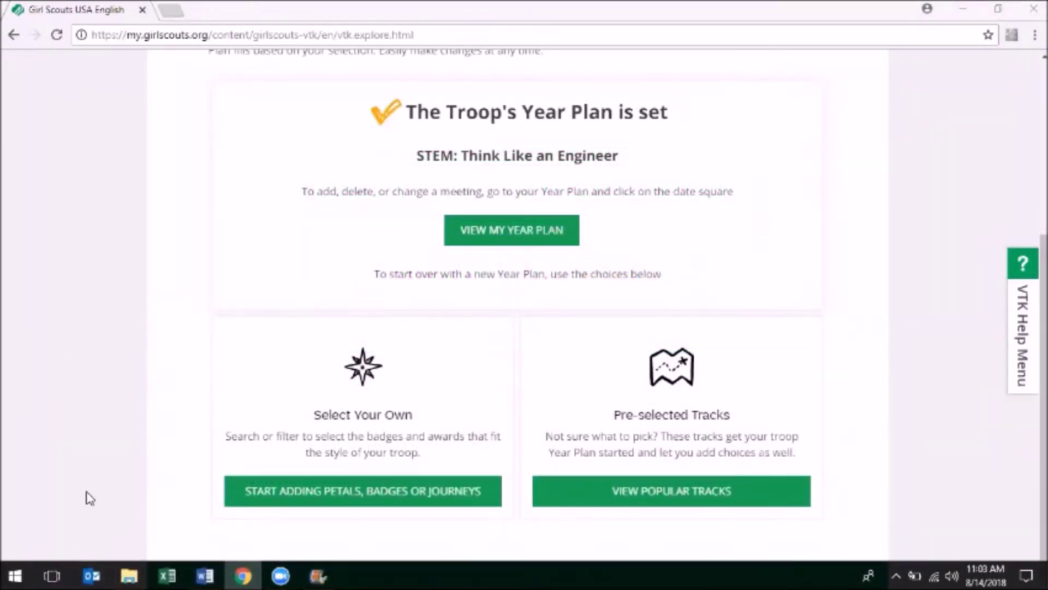
left_click(253, 493)
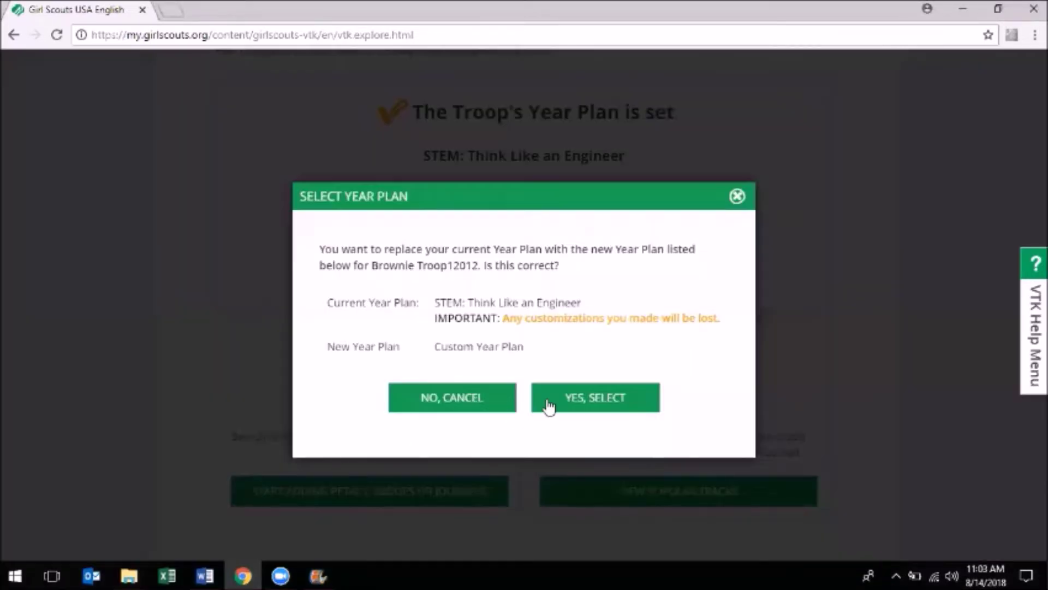
Confirm replacing the plan and list meetings filtered to Brownie, Badges/Petals, Badges for 2018-2019
left_click(547, 406)
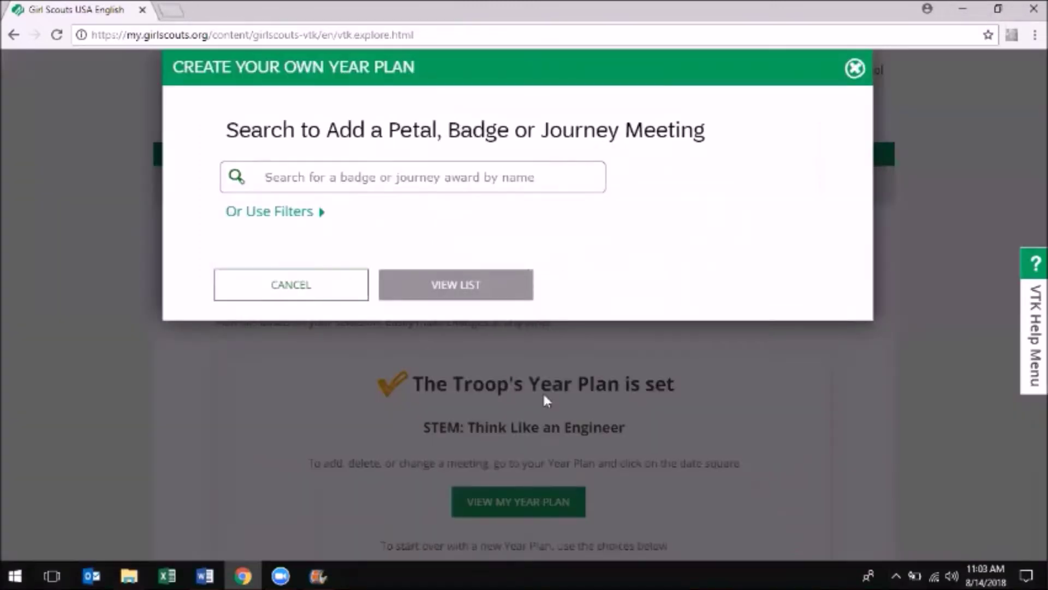
left_click(264, 213)
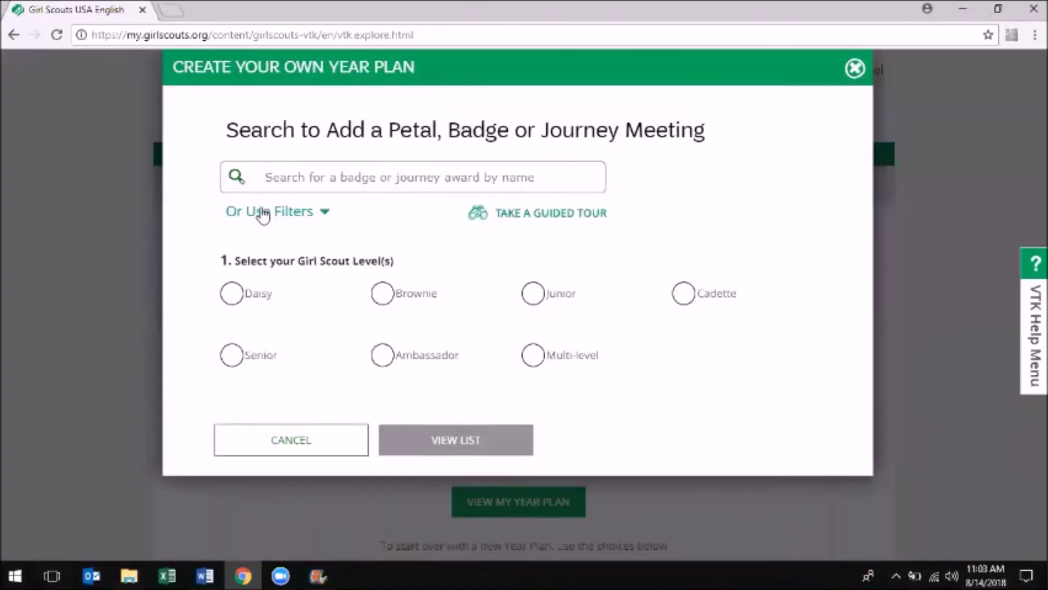
left_click(377, 294)
left_click(376, 449)
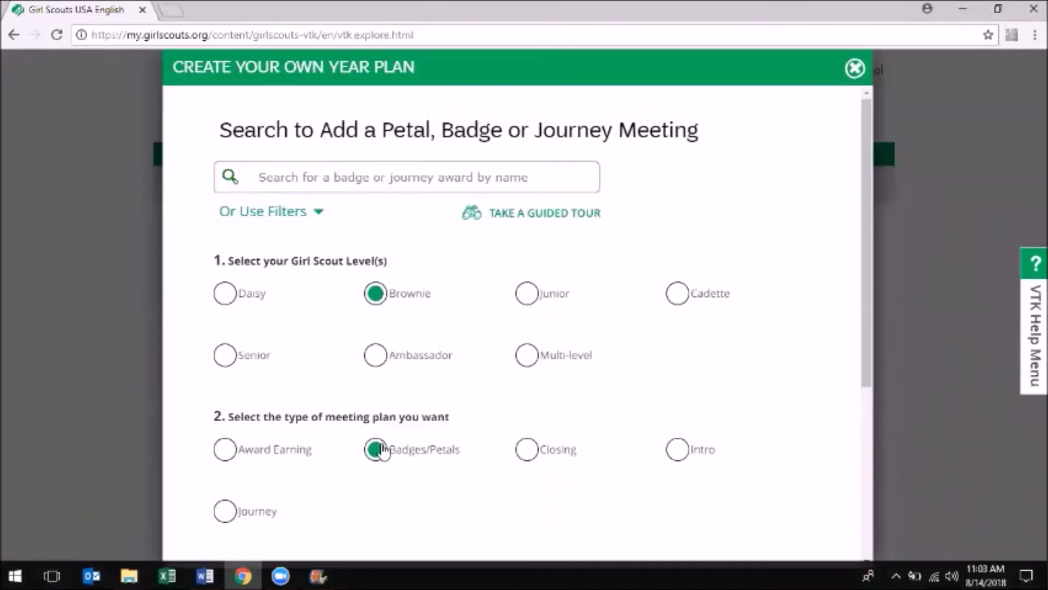
scroll(379, 446, "down", 5)
left_click(373, 331)
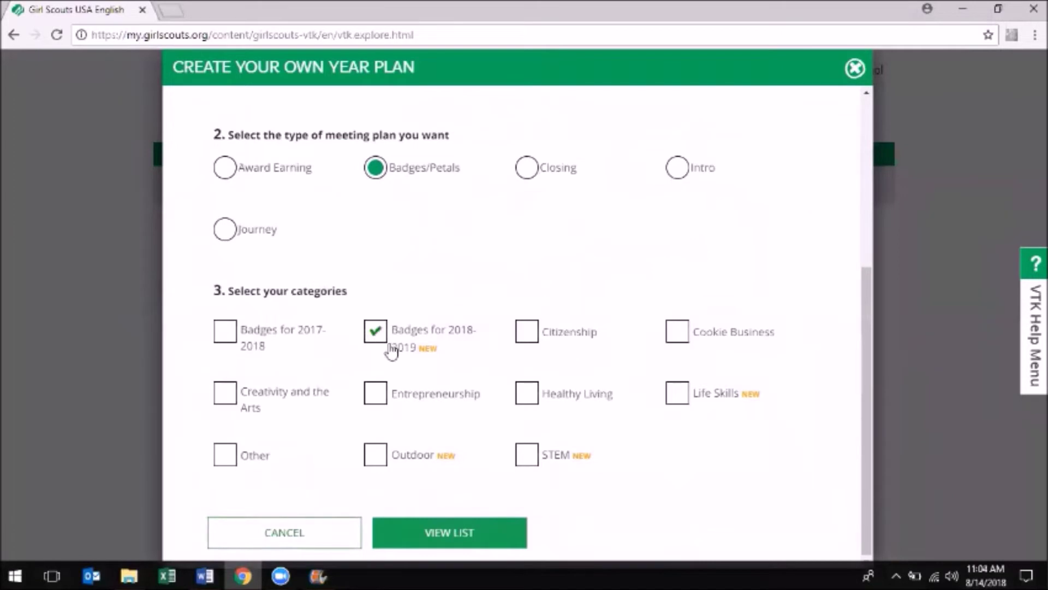
left_click(462, 529)
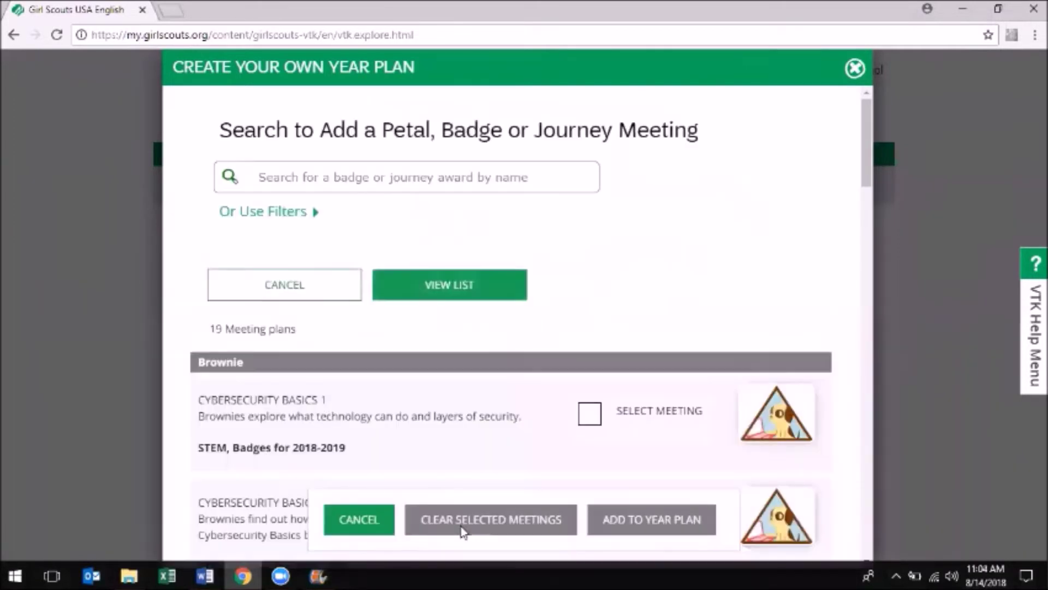
Add Cybersecurity Basics 1, Eco Friend 1 and Eco Friend 2 to the year plan
left_click(590, 415)
scroll(590, 404, "down", 5)
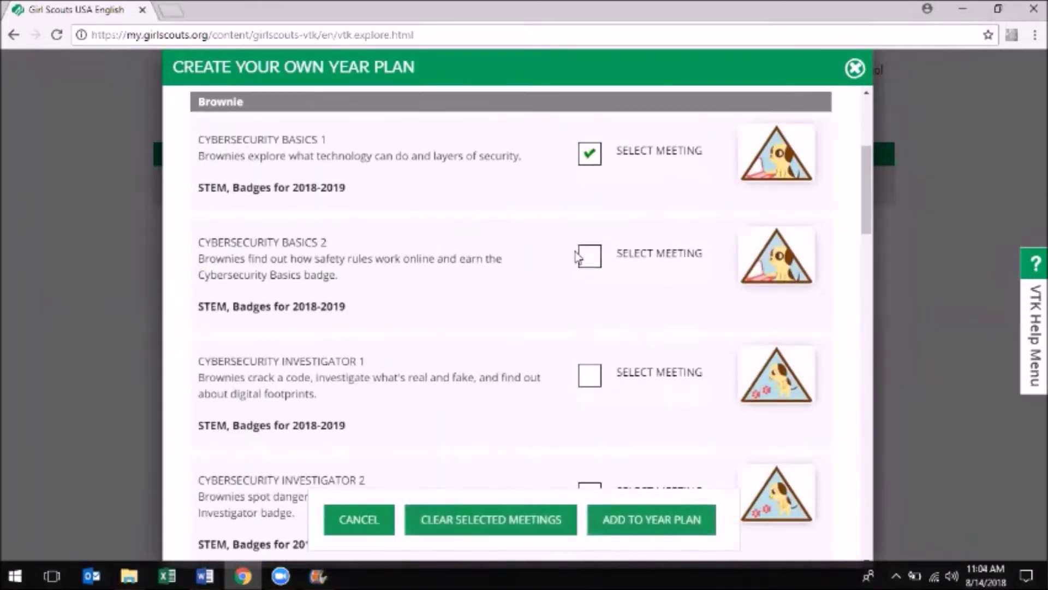
scroll(590, 257, "down", 3)
scroll(590, 257, "down", 7)
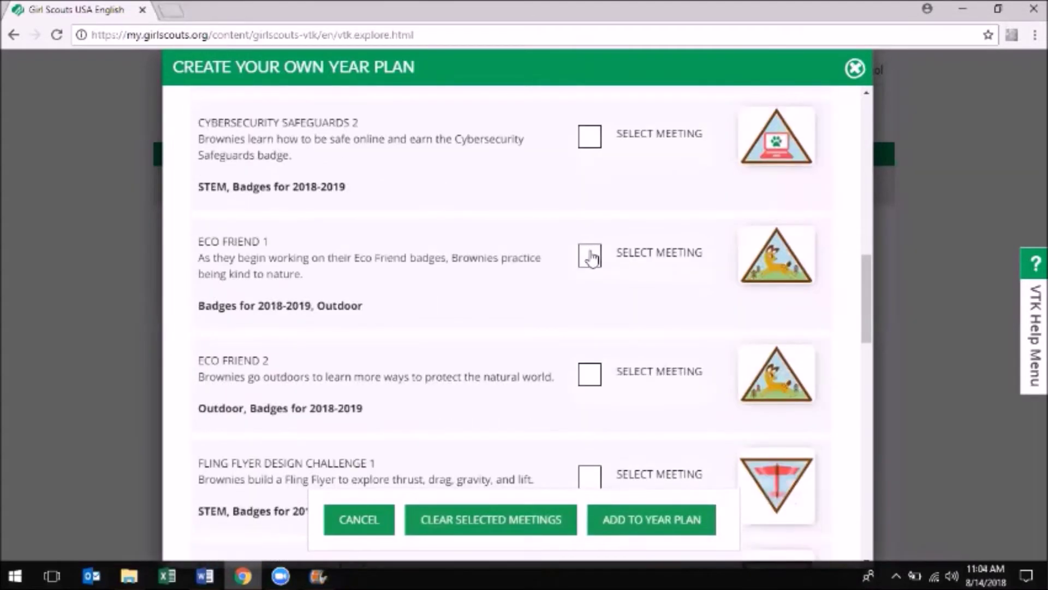
left_click(590, 254)
left_click(588, 375)
left_click(690, 526)
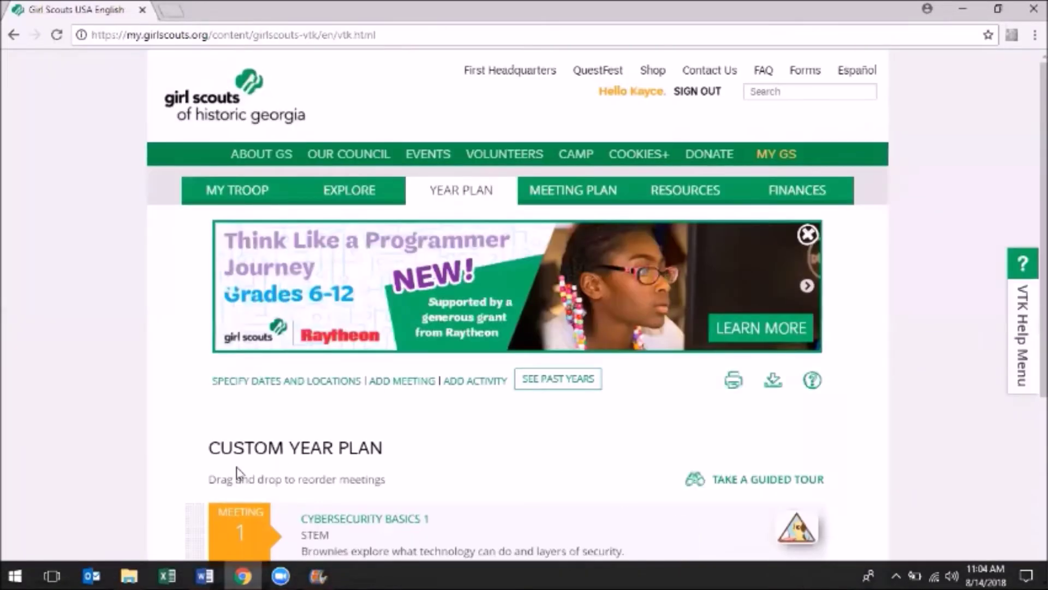
View the Cybersecurity Basics badge requirements, then return to the badge explorer
scroll(136, 477, "down", 5)
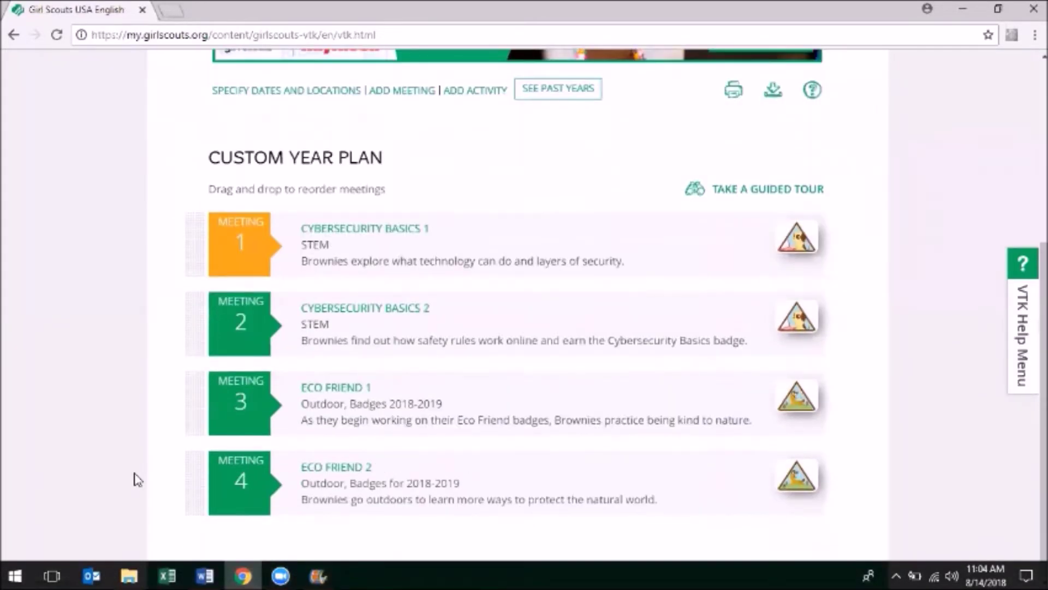
left_click(802, 236)
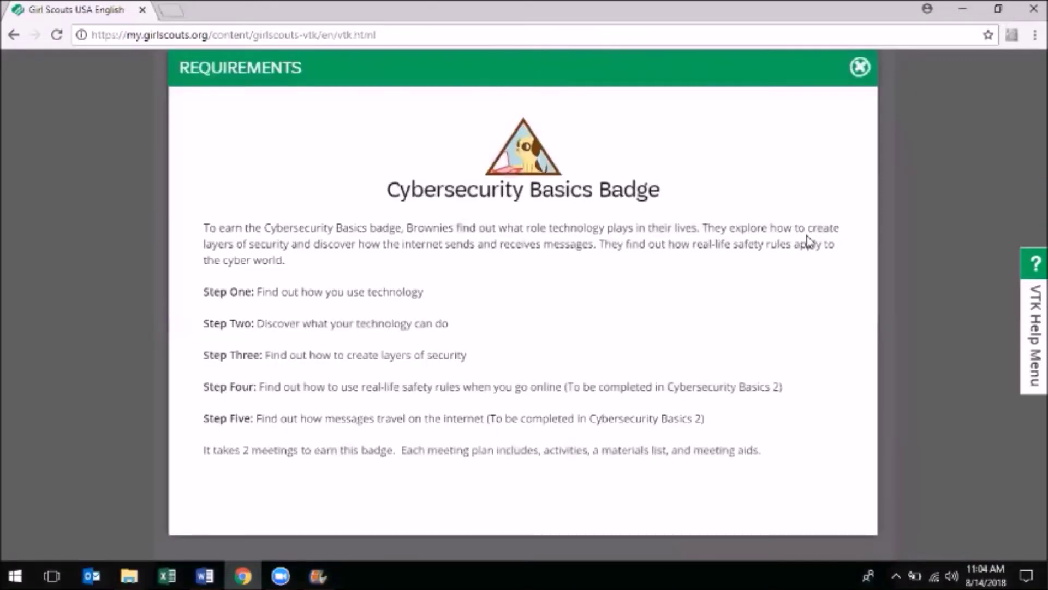
left_click(860, 67)
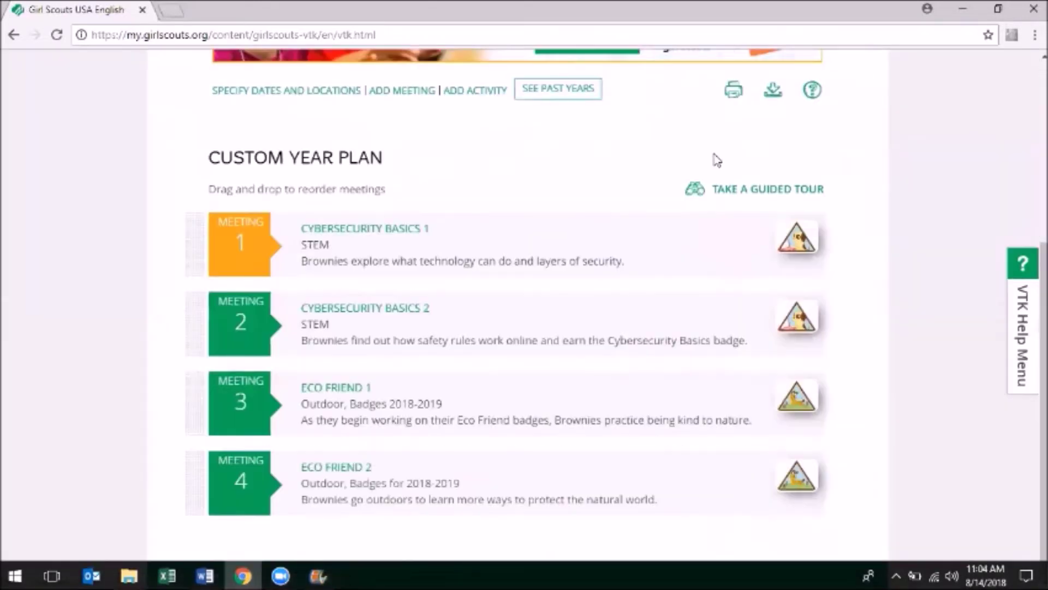
scroll(717, 160, "up", 5)
left_click(368, 195)
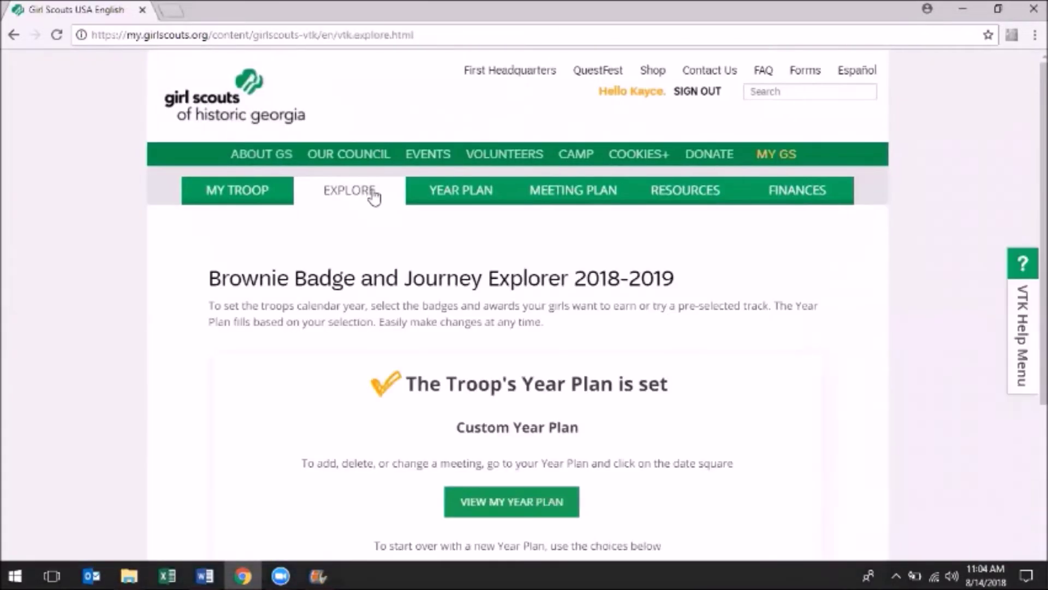
Preview the Brownie Badge Year 3 popular track and select it in place of the custom plan
scroll(772, 445, "down", 5)
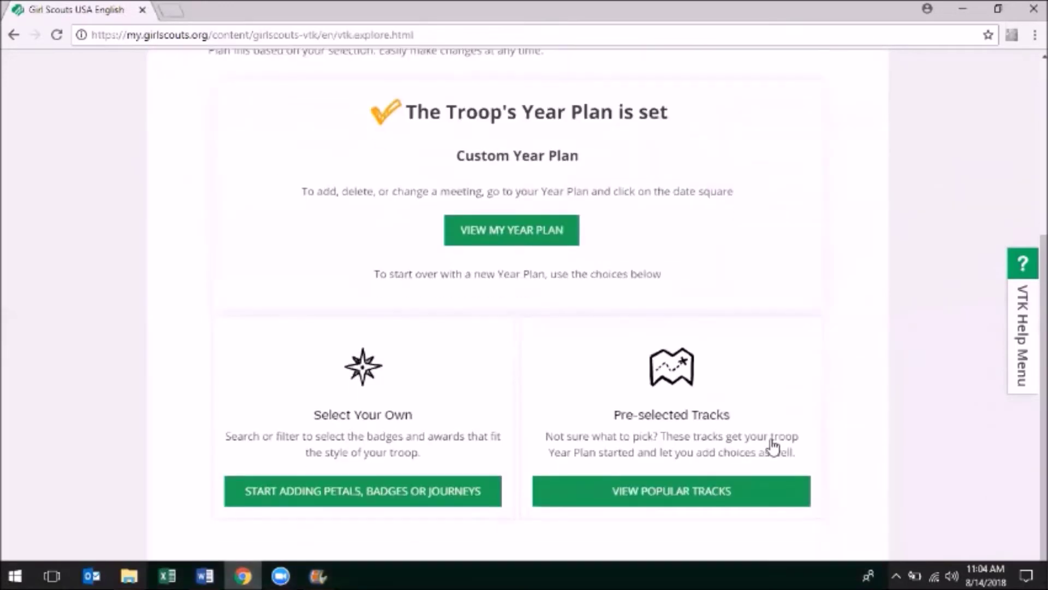
left_click(738, 499)
scroll(737, 505, "down", 5)
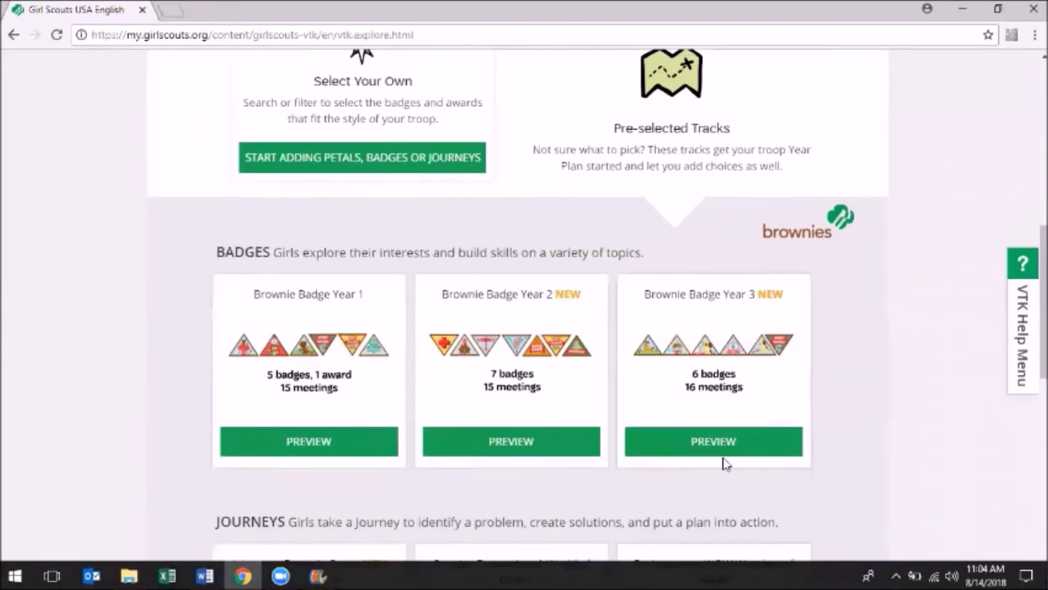
left_click(712, 441)
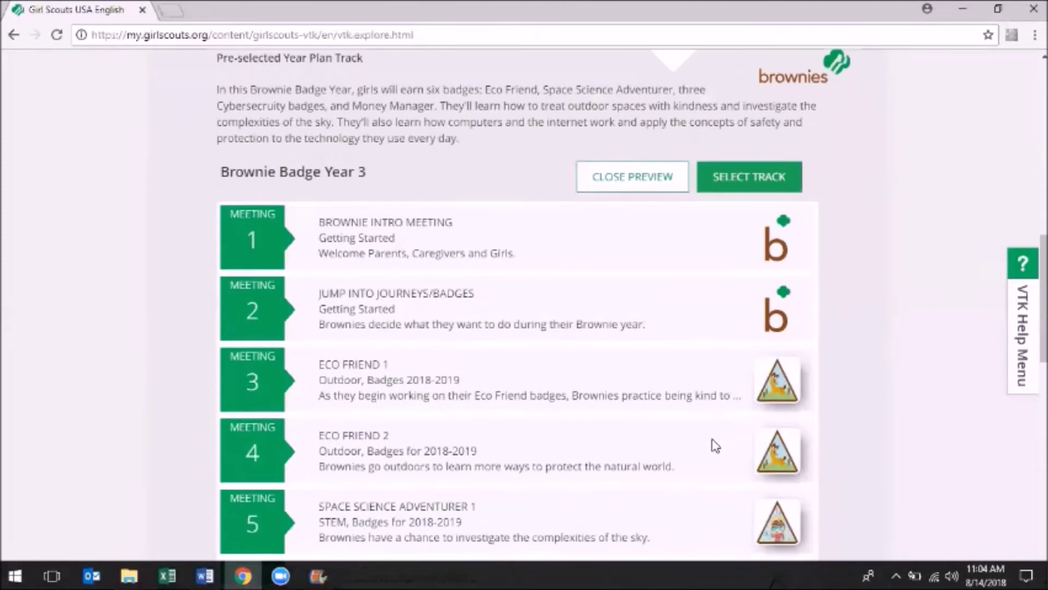
scroll(715, 446, "down", 8)
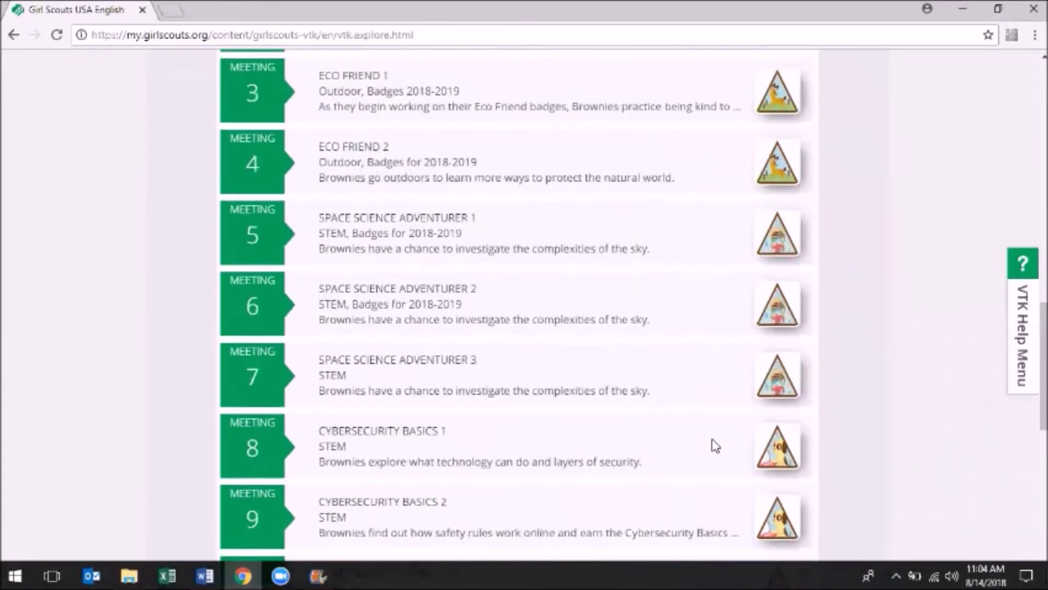
scroll(711, 439, "down", 5)
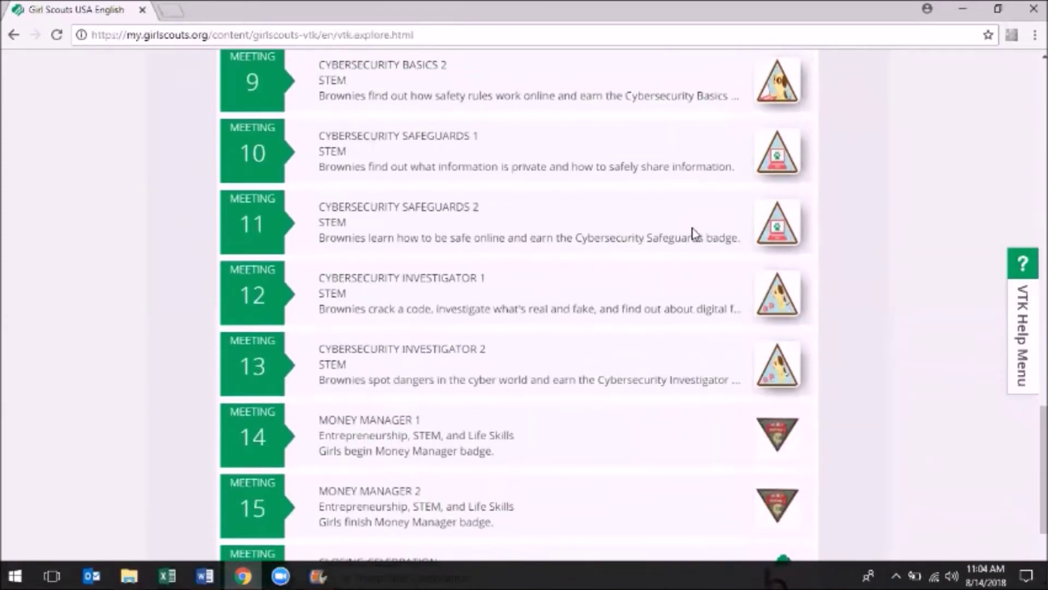
scroll(692, 234, "down", 4)
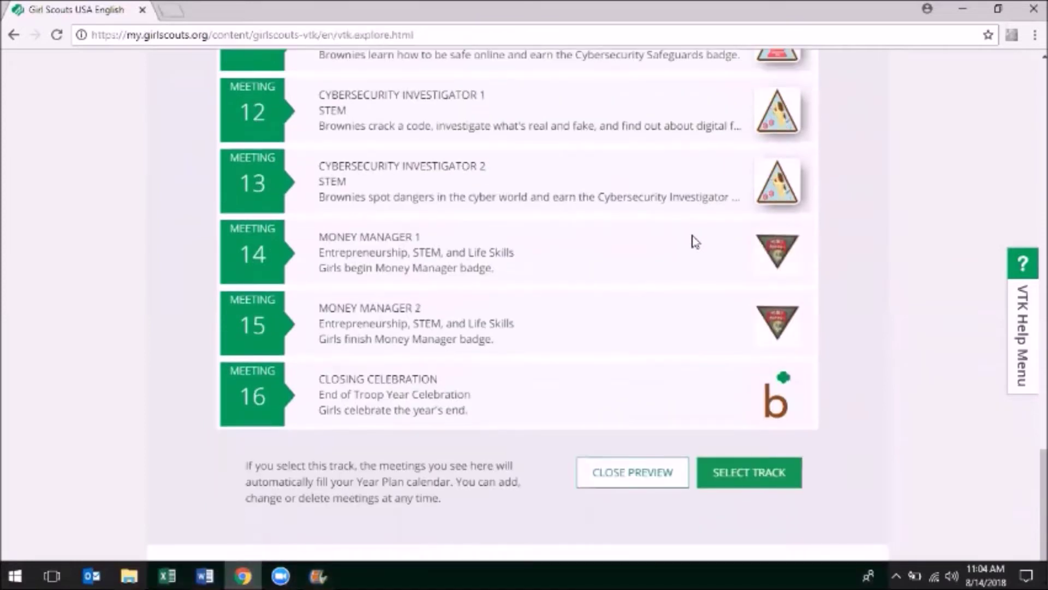
left_click(757, 476)
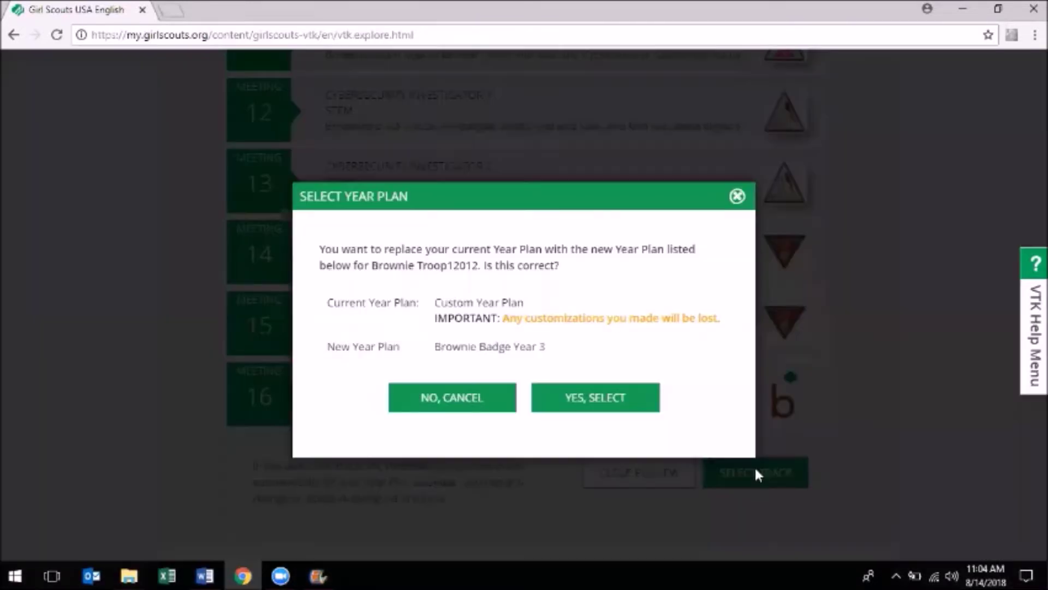
left_click(612, 395)
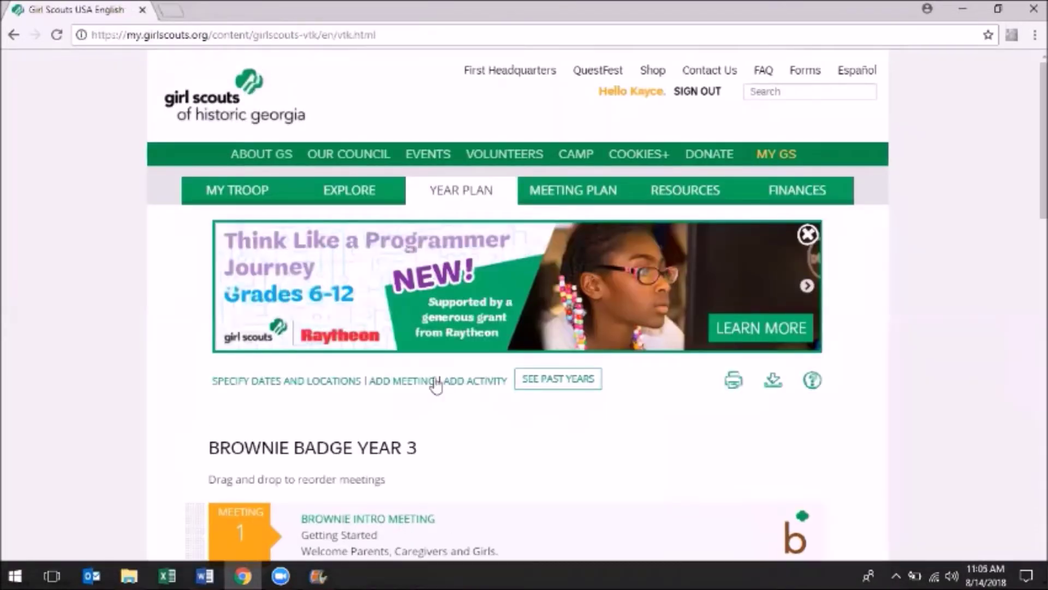
Drag Eco Friend 1, then Eco Friend 2, below Space Science Adventurer 1 in the meeting list
scroll(141, 409, "down", 2)
scroll(141, 408, "down", 10)
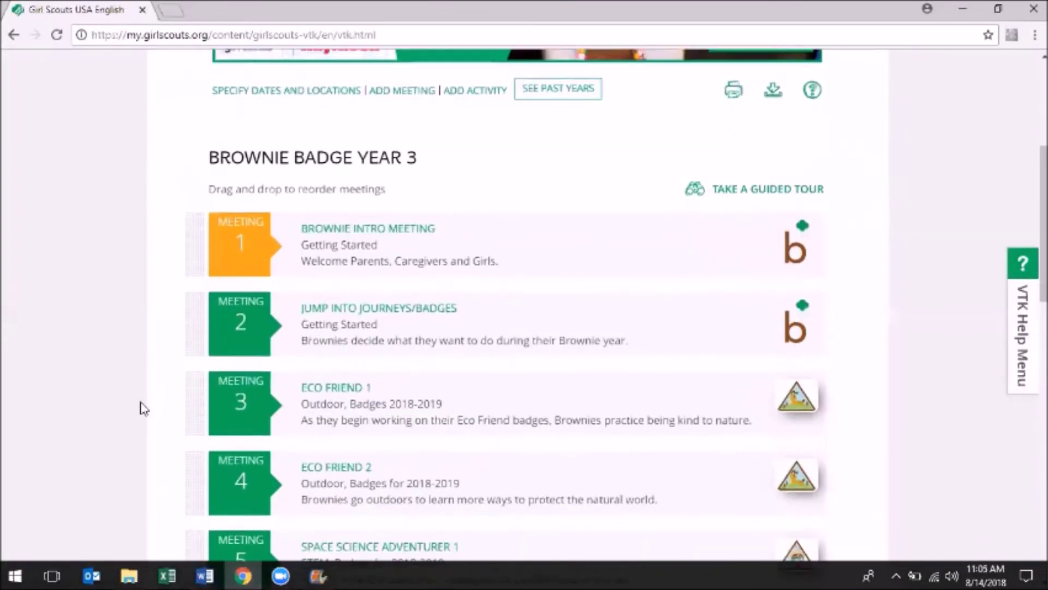
scroll(140, 408, "down", 8)
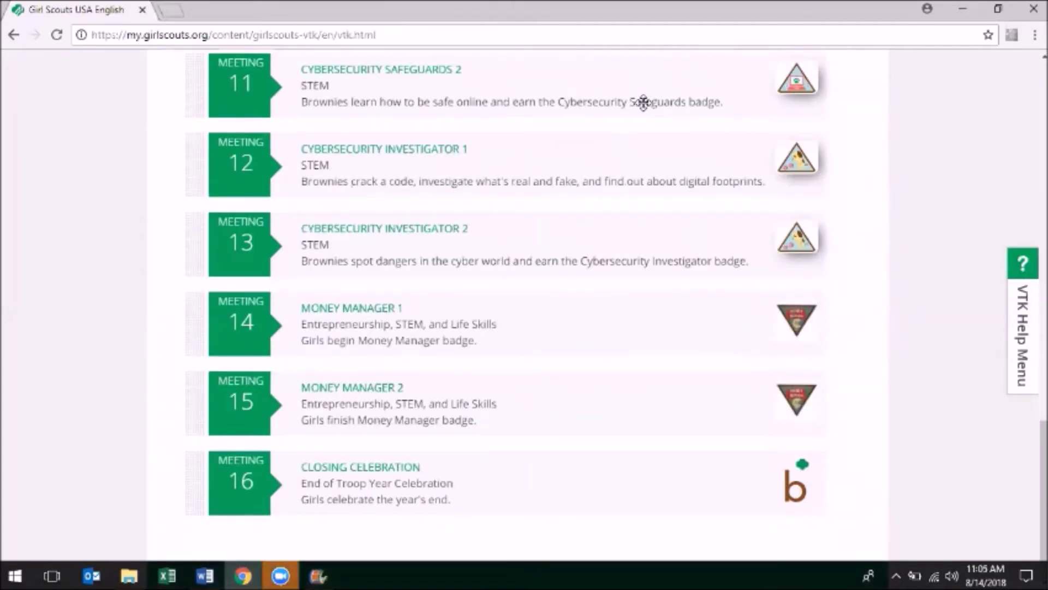
scroll(583, 206, "up", 18)
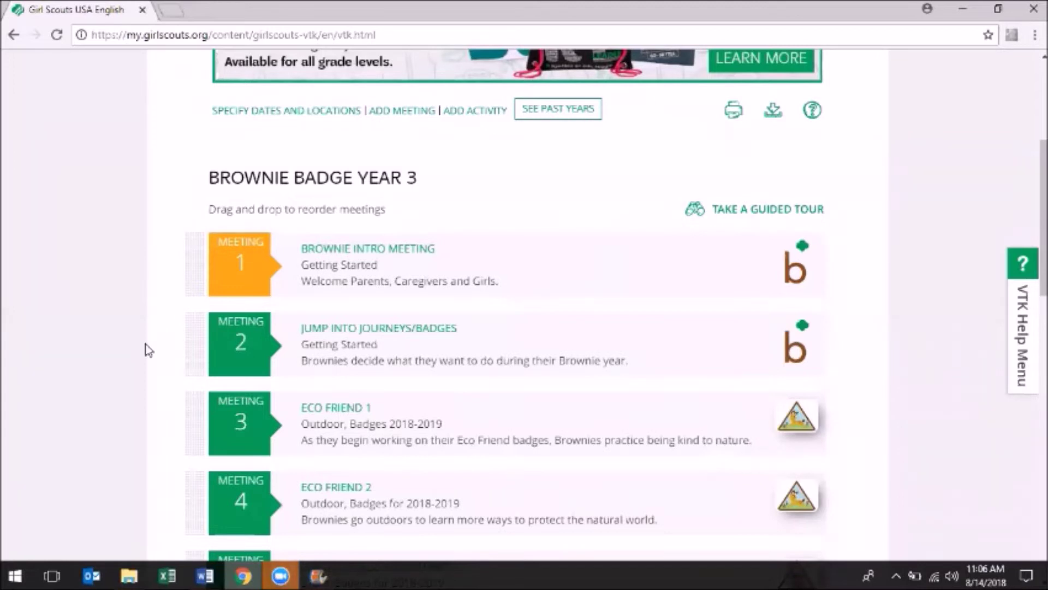
scroll(144, 344, "down", 3)
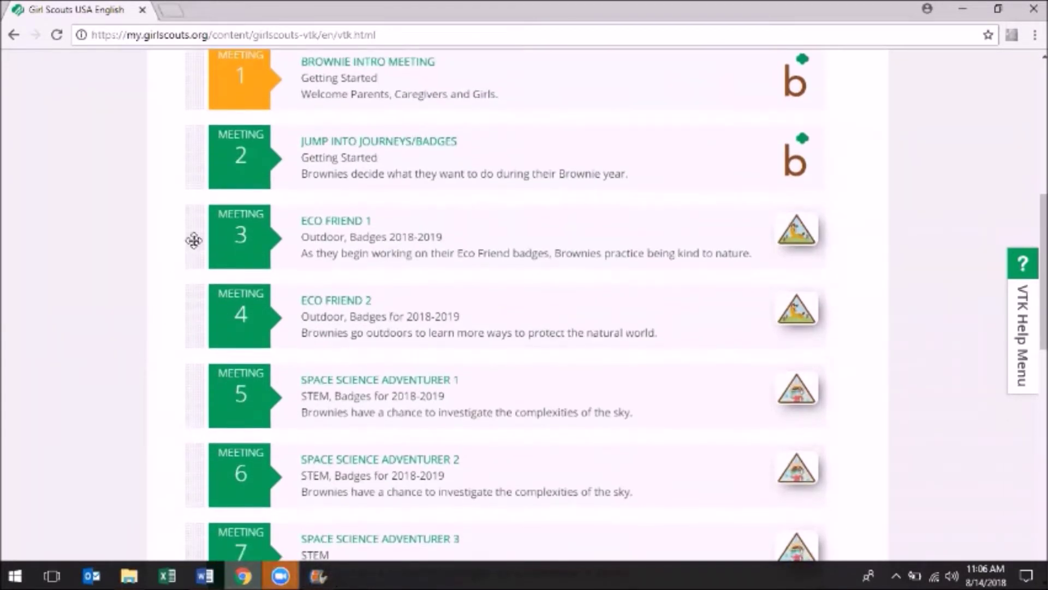
left_click_drag(195, 236, 192, 399)
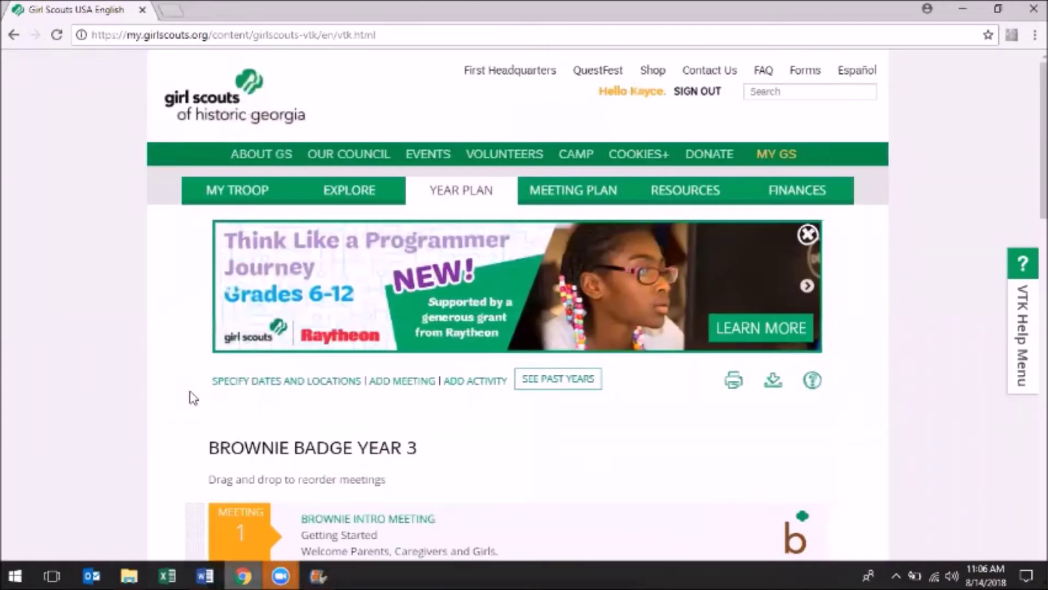
scroll(192, 392, "down", 9)
left_click_drag(194, 189, 192, 371)
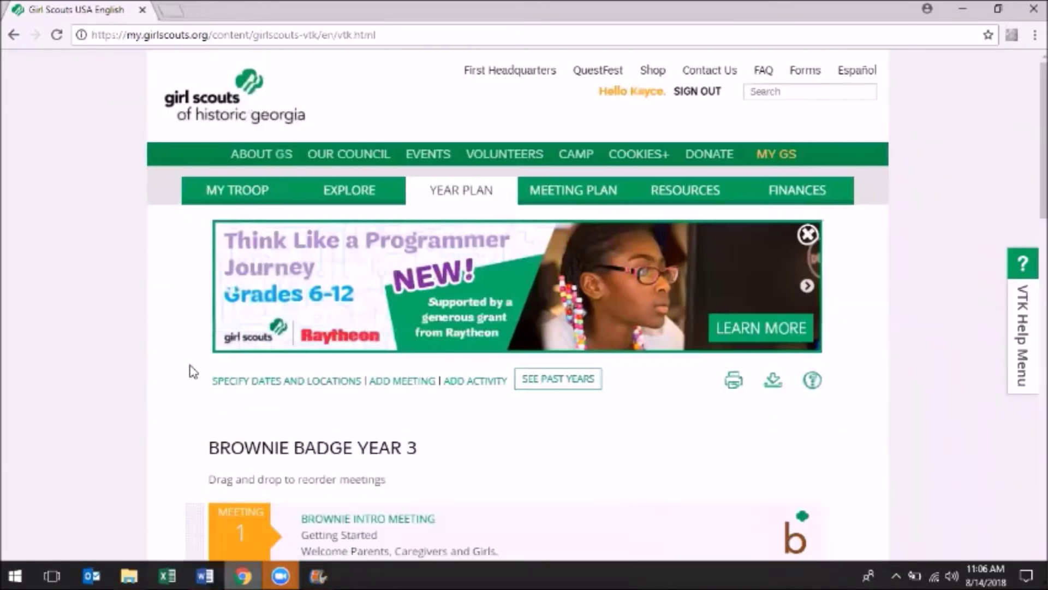
Allow Labor Day week meetings and save CMJ with its address as a meeting location
left_click(305, 383)
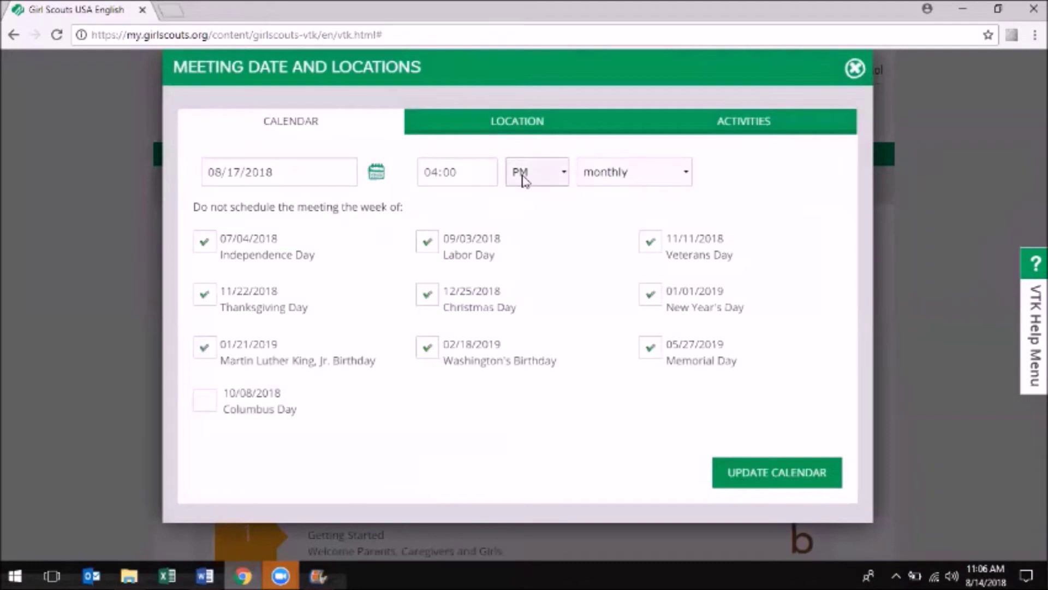
left_click(427, 240)
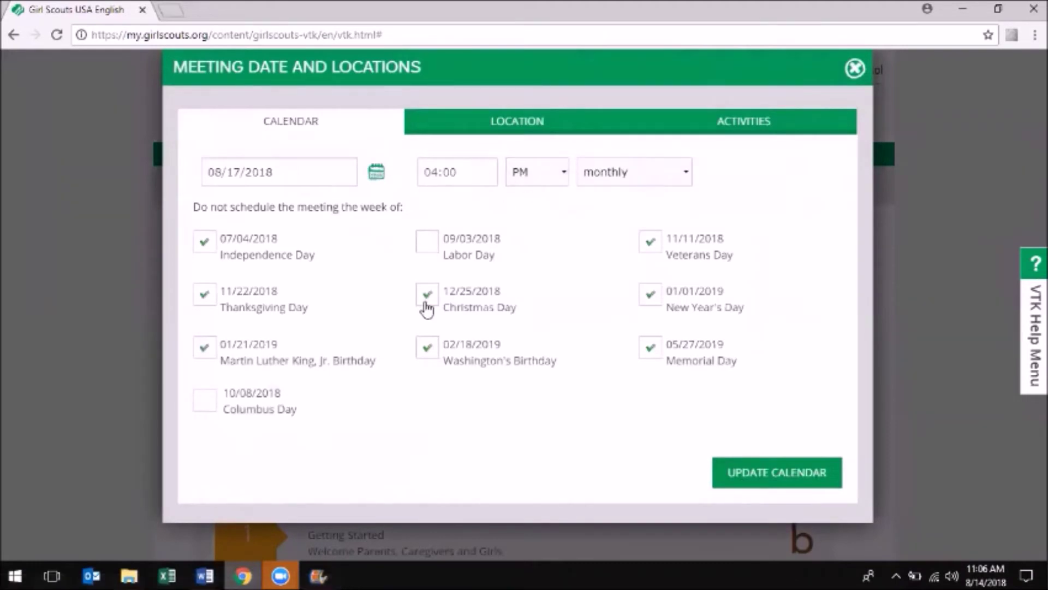
left_click(532, 118)
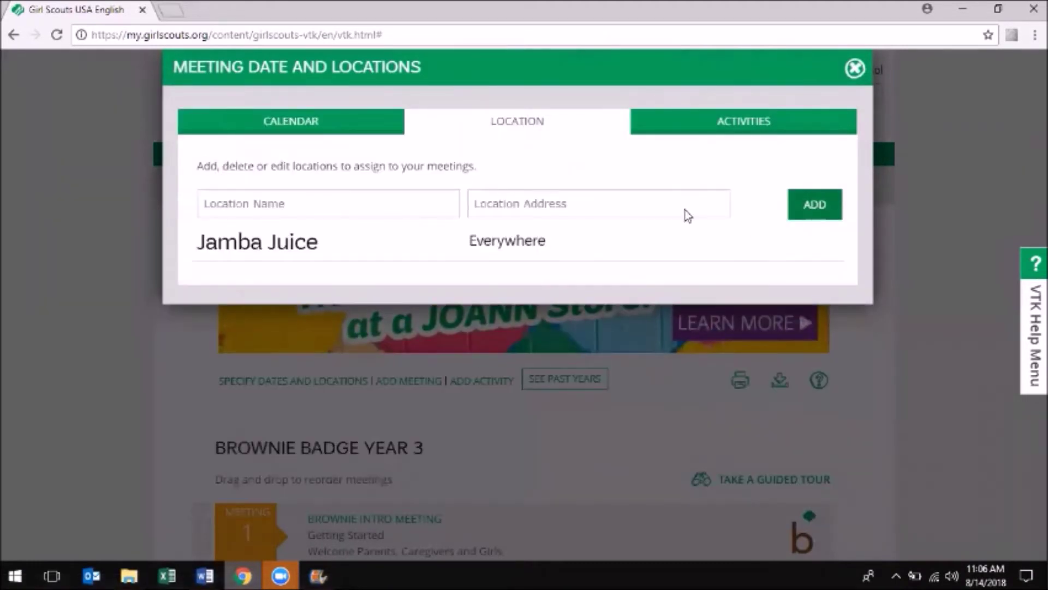
left_click(425, 199)
type("CMJ")
key("Tab")
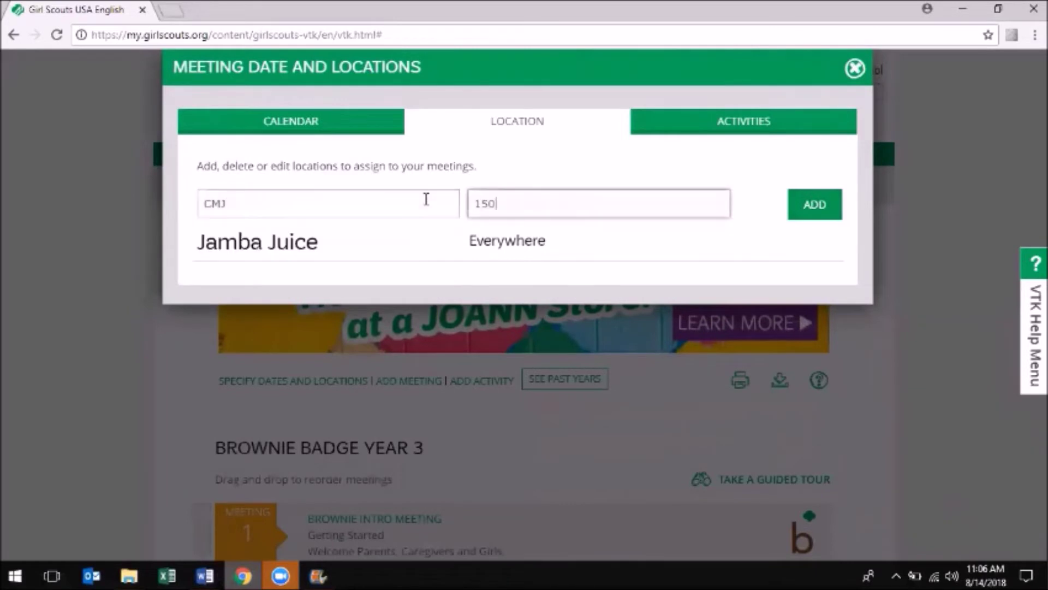
left_click(813, 213)
Add a Fishing Fun activity on August 18 at the CMJ location
left_click(760, 124)
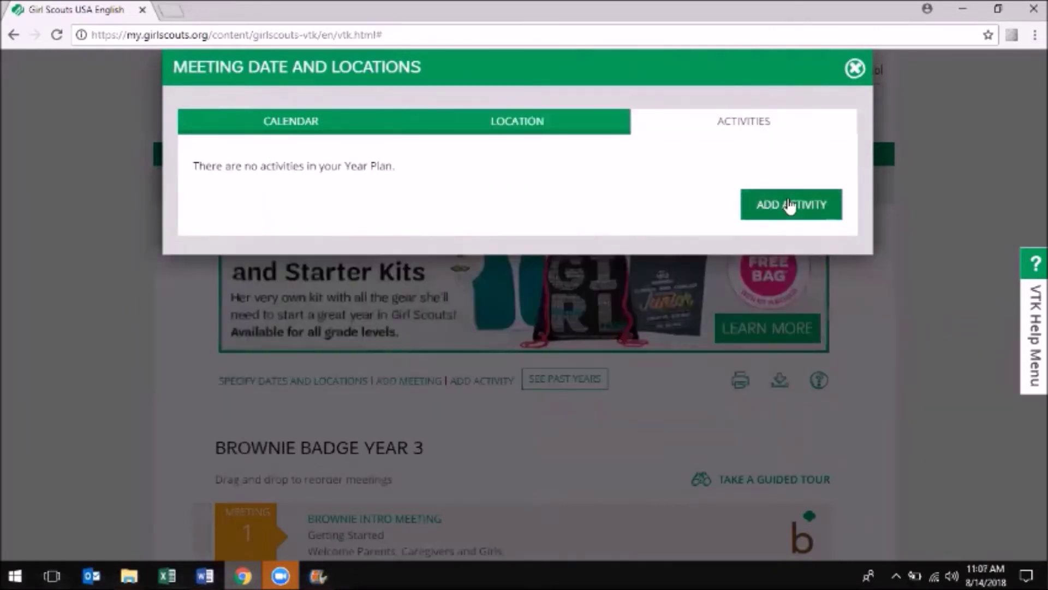
left_click(788, 205)
left_click(365, 172)
type("Fishing Fun")
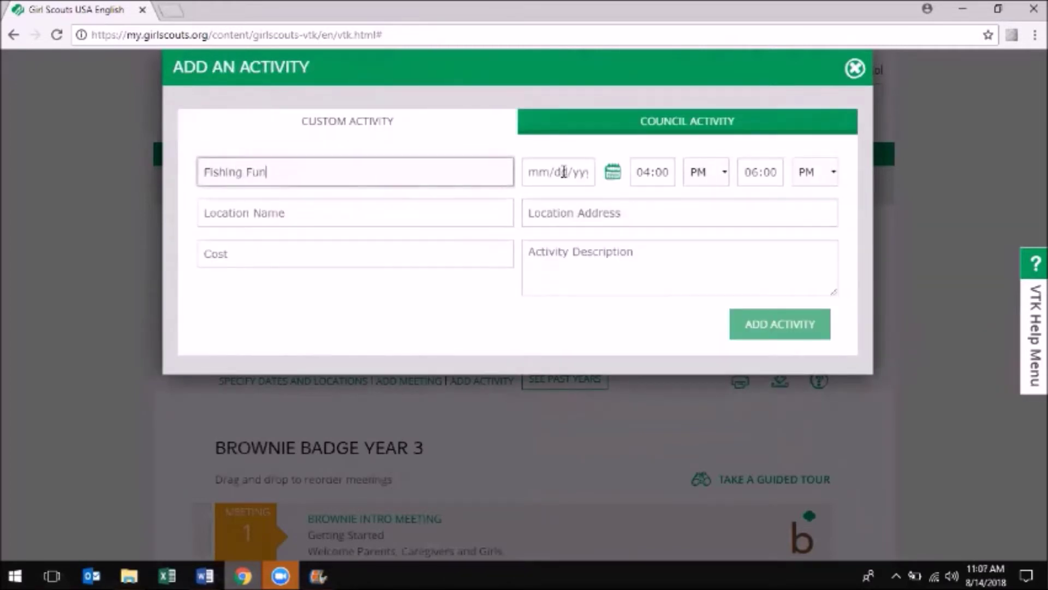
left_click(566, 171)
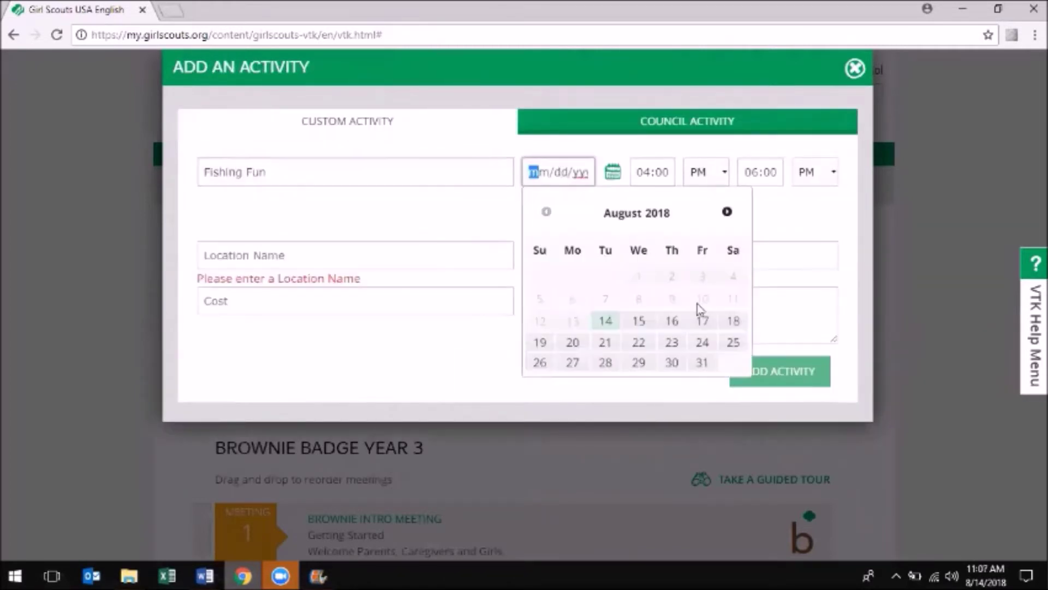
left_click(737, 320)
left_click(426, 220)
type("CMJ")
key("Tab")
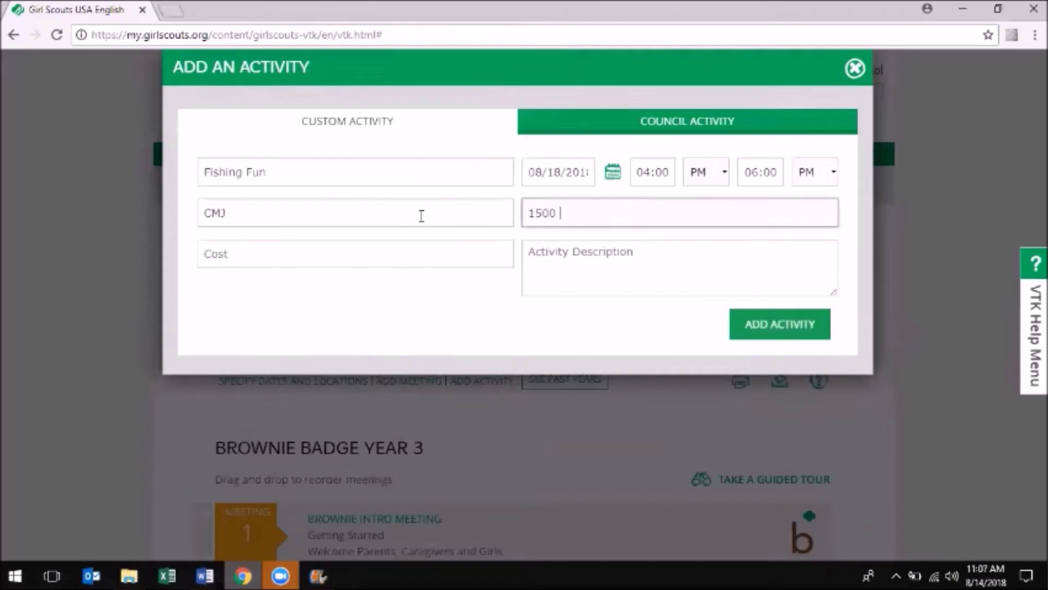
left_click(812, 324)
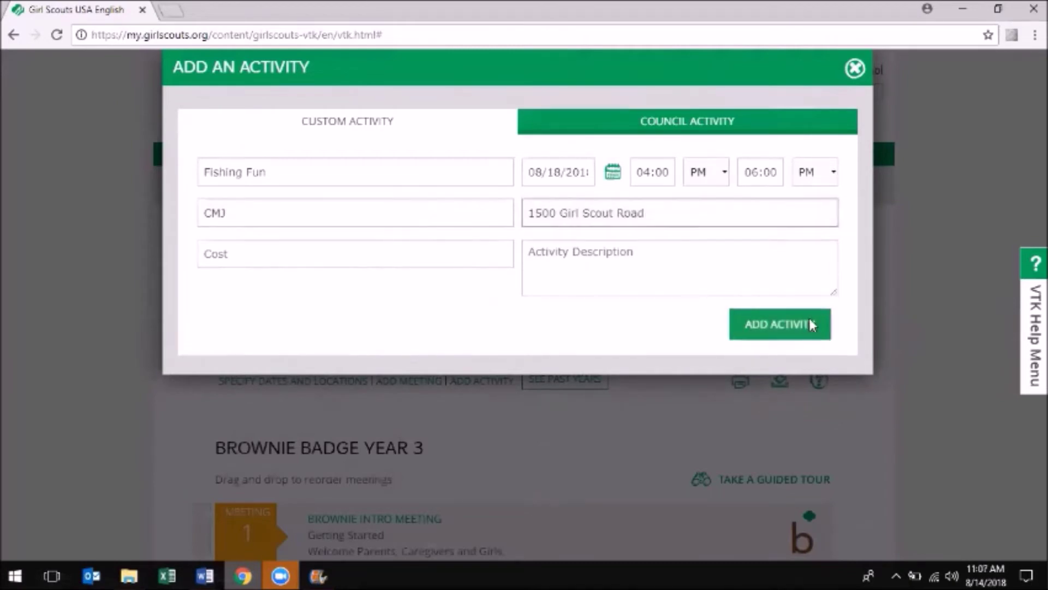
Open the Eco Friend 1 meeting from the year plan
scroll(809, 318, "down", 5)
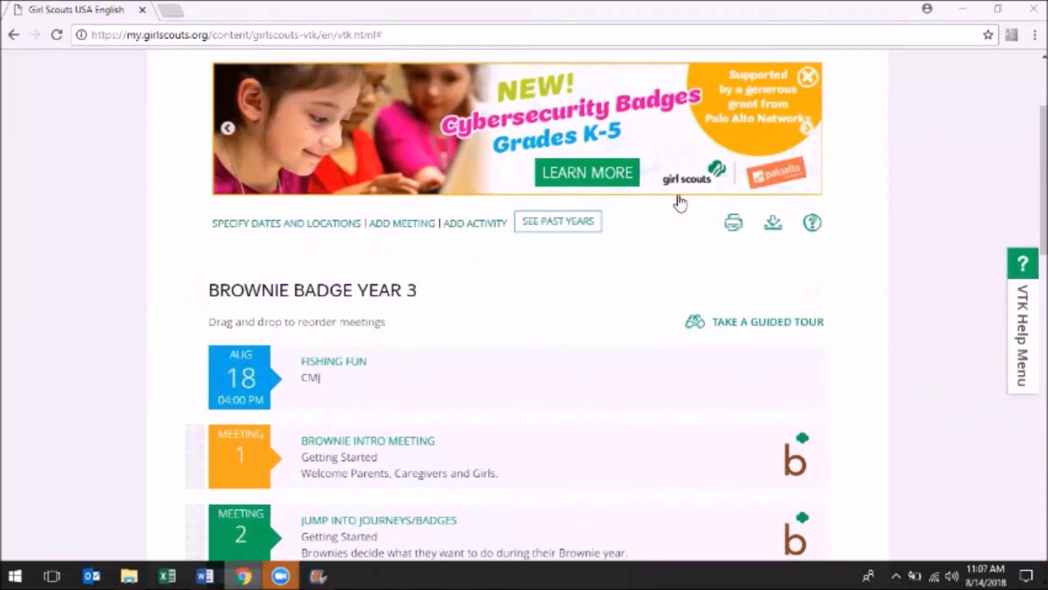
scroll(590, 426, "down", 6)
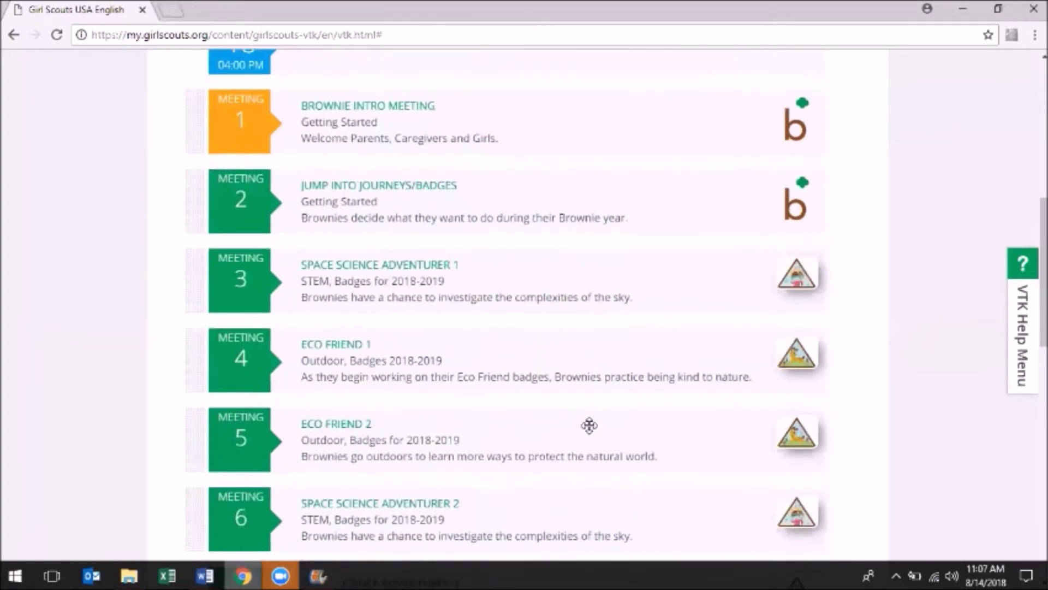
left_click(356, 348)
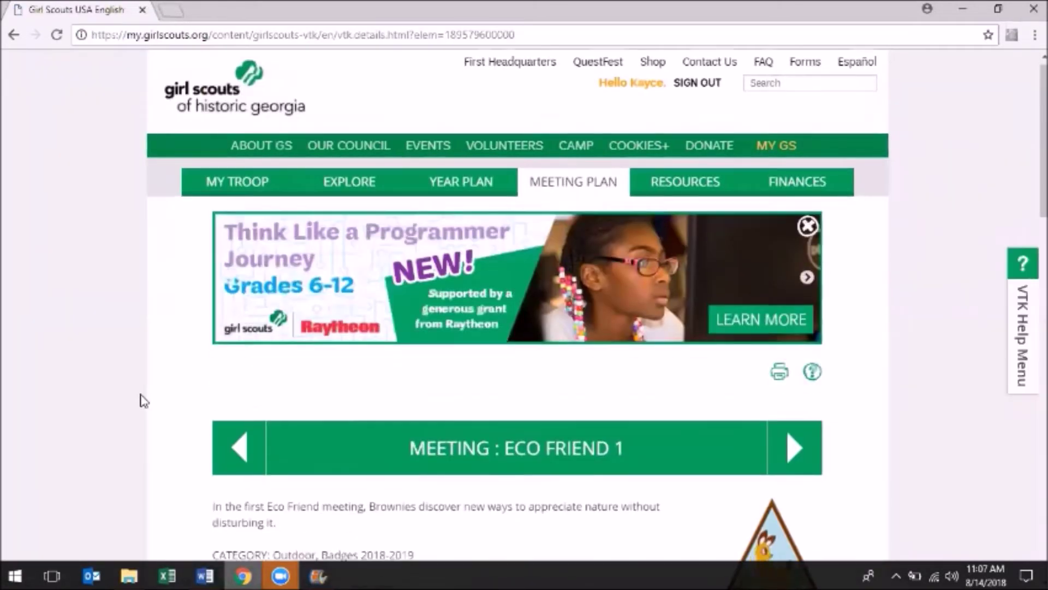
Read the Eco Friend 1 Meeting Overview from Planning Materials and close it
scroll(143, 401, "down", 10)
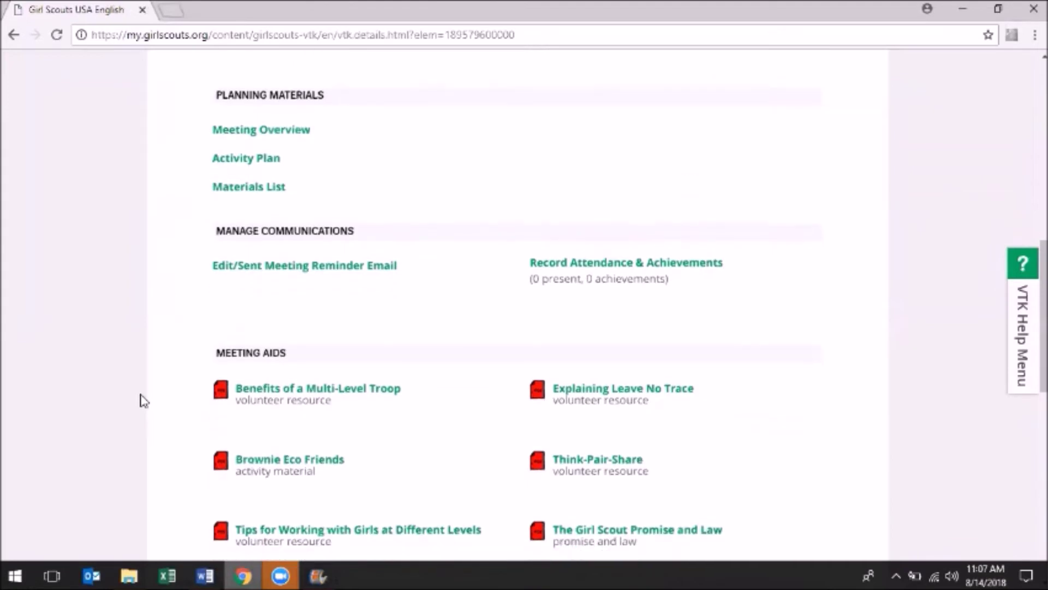
scroll(143, 401, "down", 1)
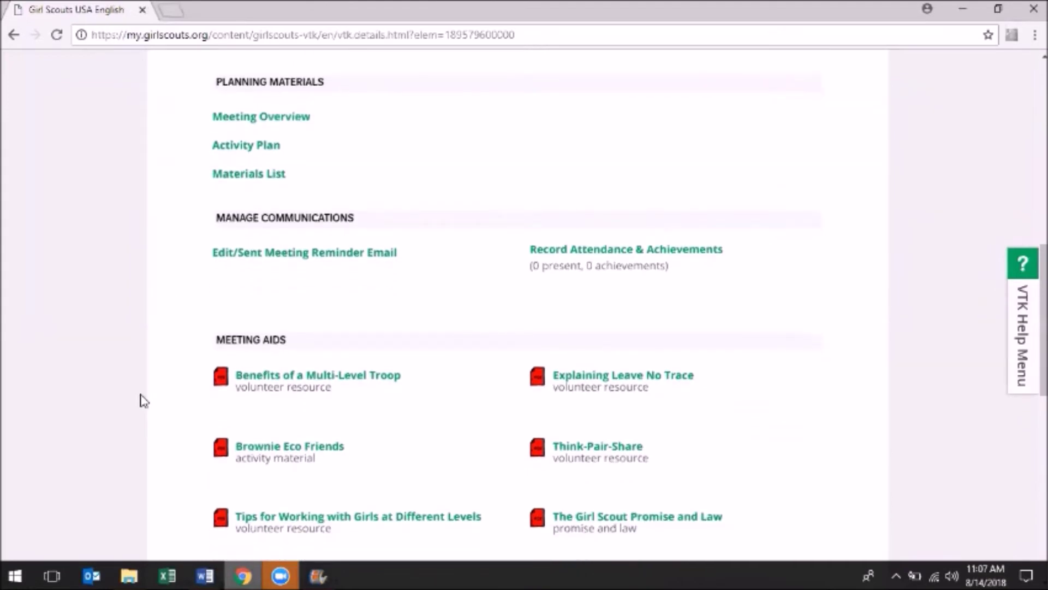
left_click(280, 122)
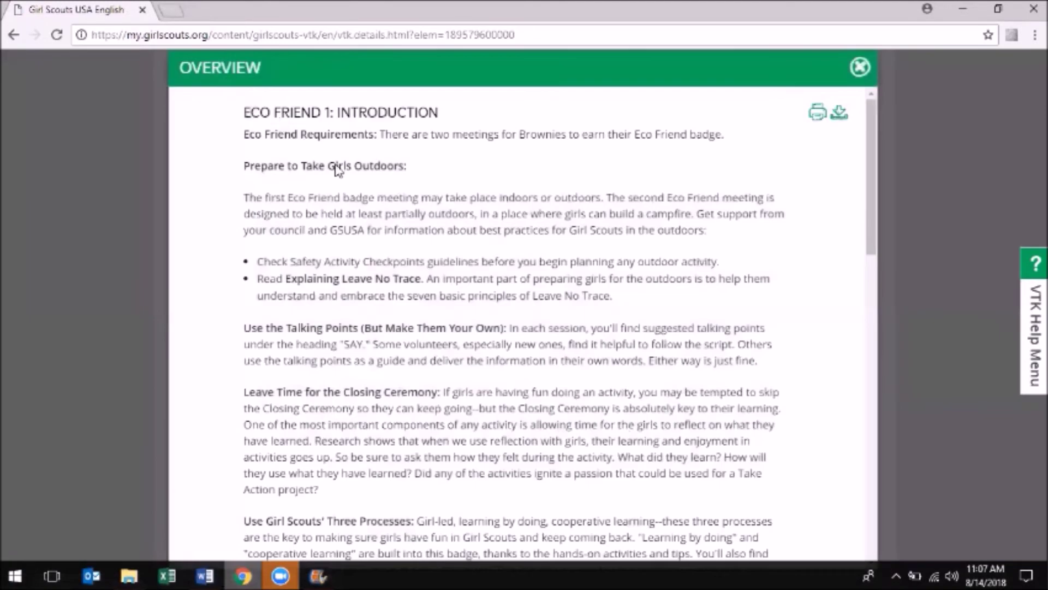
scroll(429, 247, "down", 4)
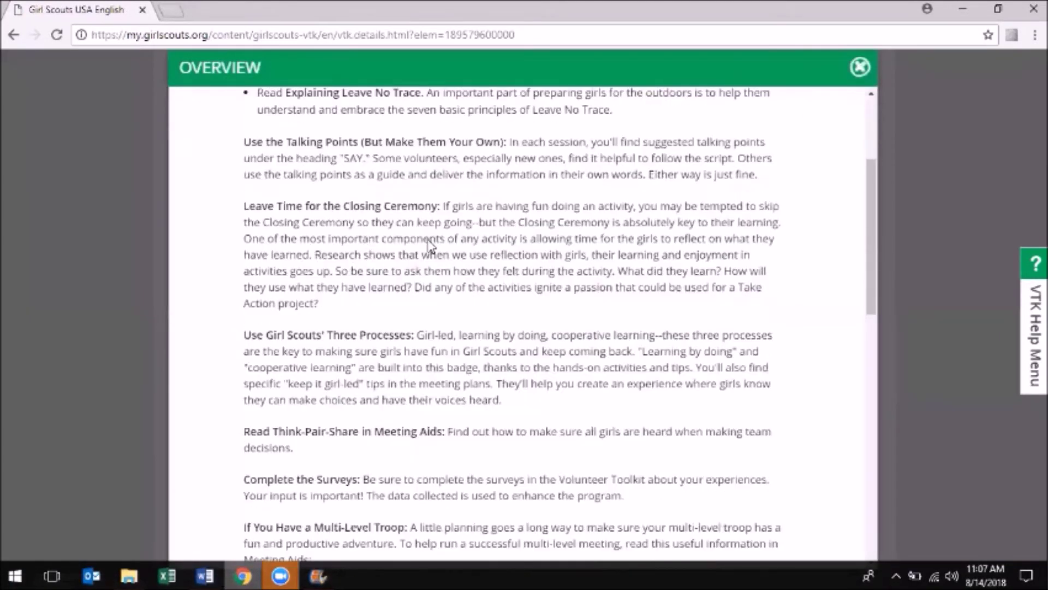
scroll(430, 246, "down", 9)
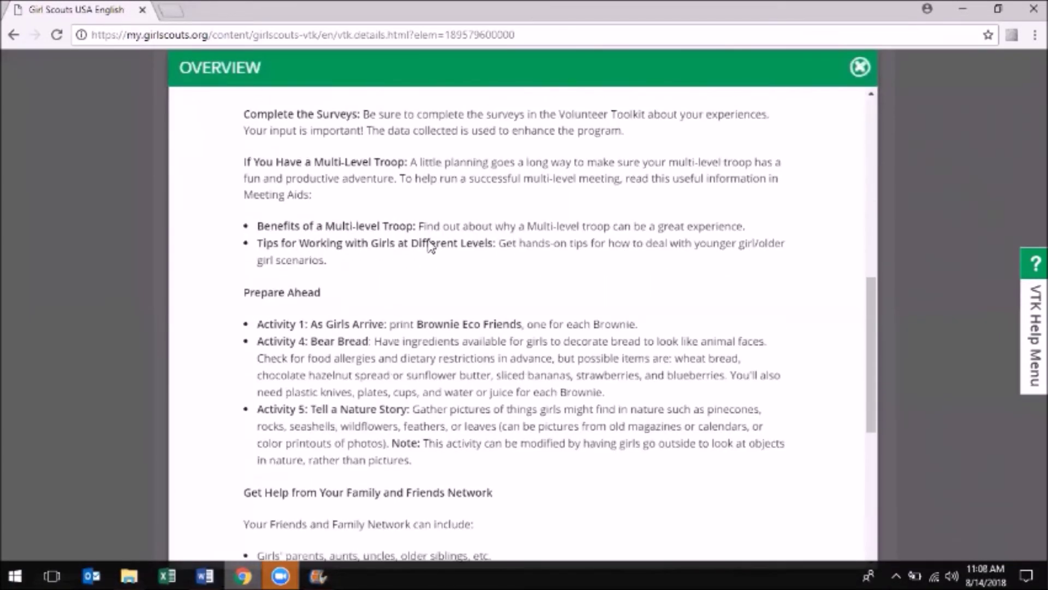
scroll(430, 247, "down", 5)
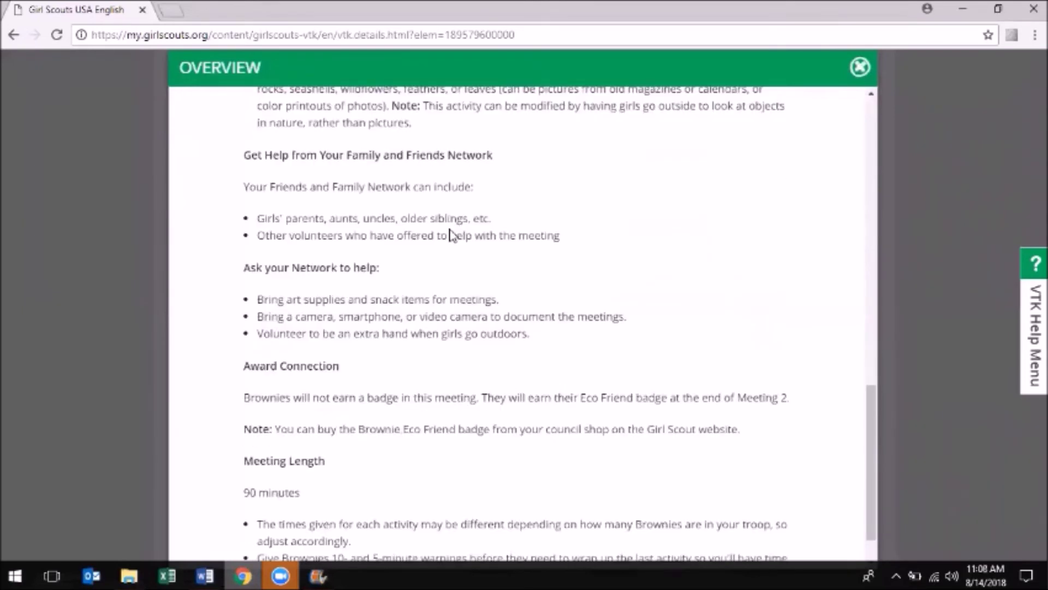
left_click(859, 66)
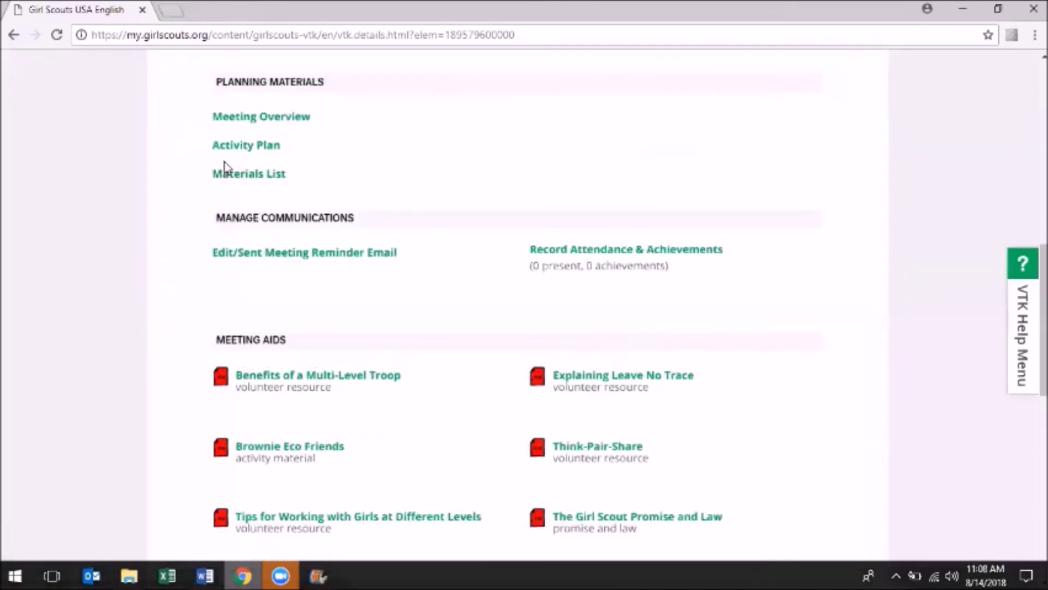
left_click(239, 146)
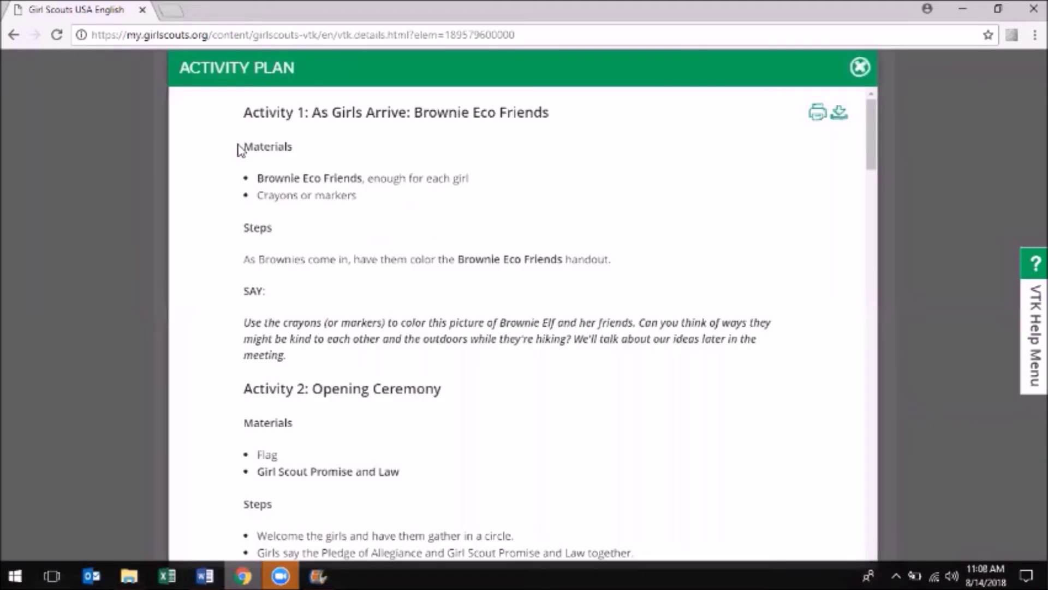
Scroll through the Eco Friend 1 activity plan and materials list, closing each
scroll(539, 371, "down", 8)
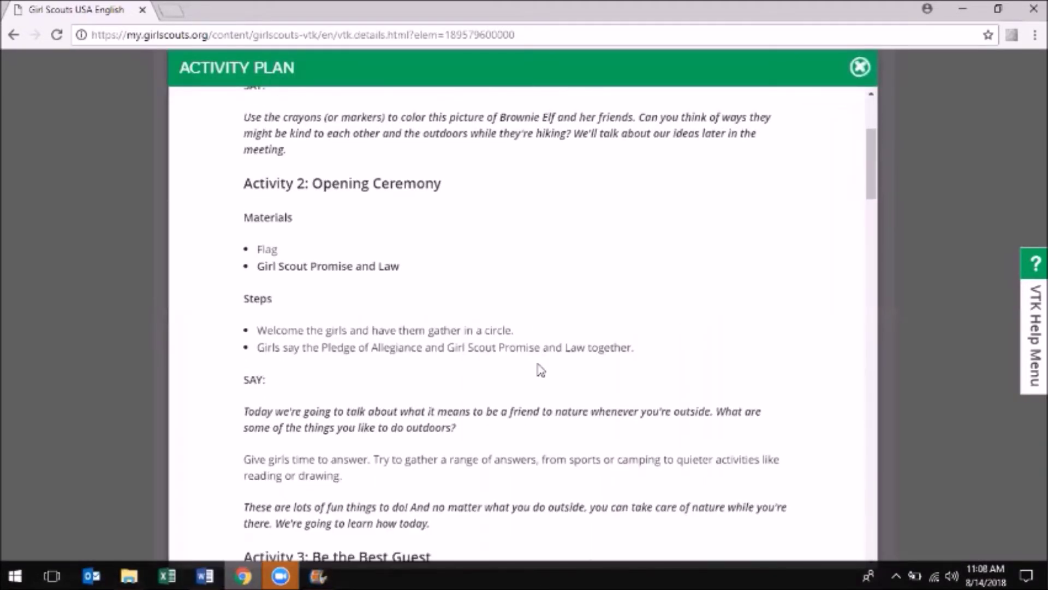
scroll(539, 370, "down", 4)
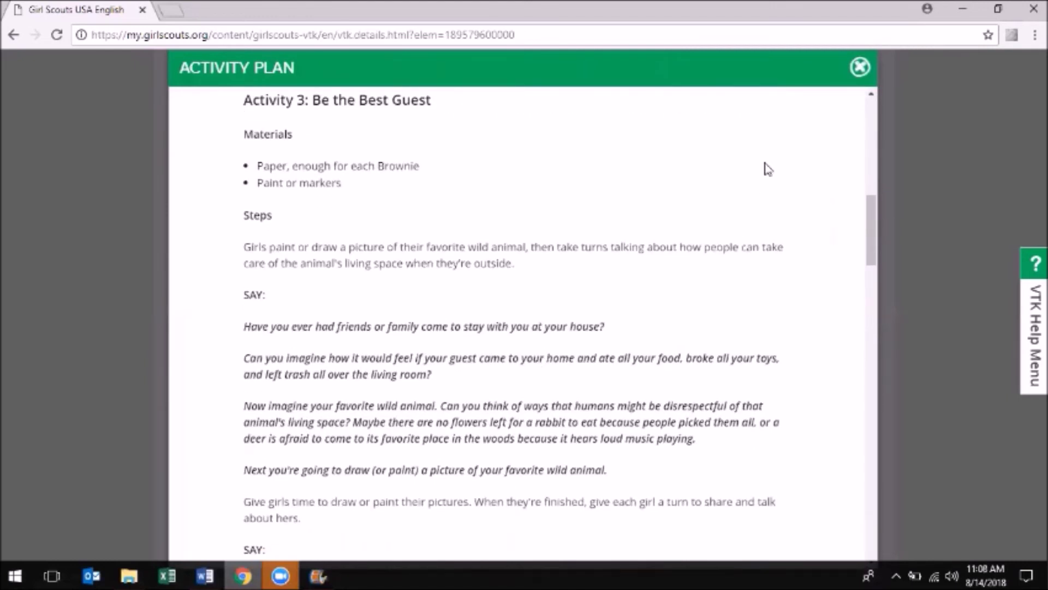
left_click(861, 68)
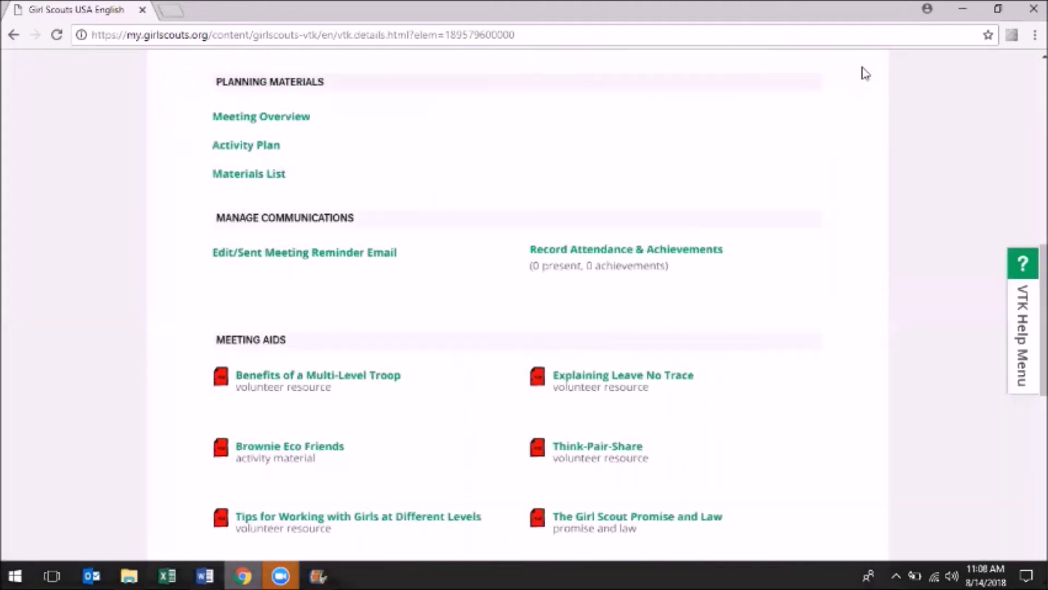
left_click(251, 176)
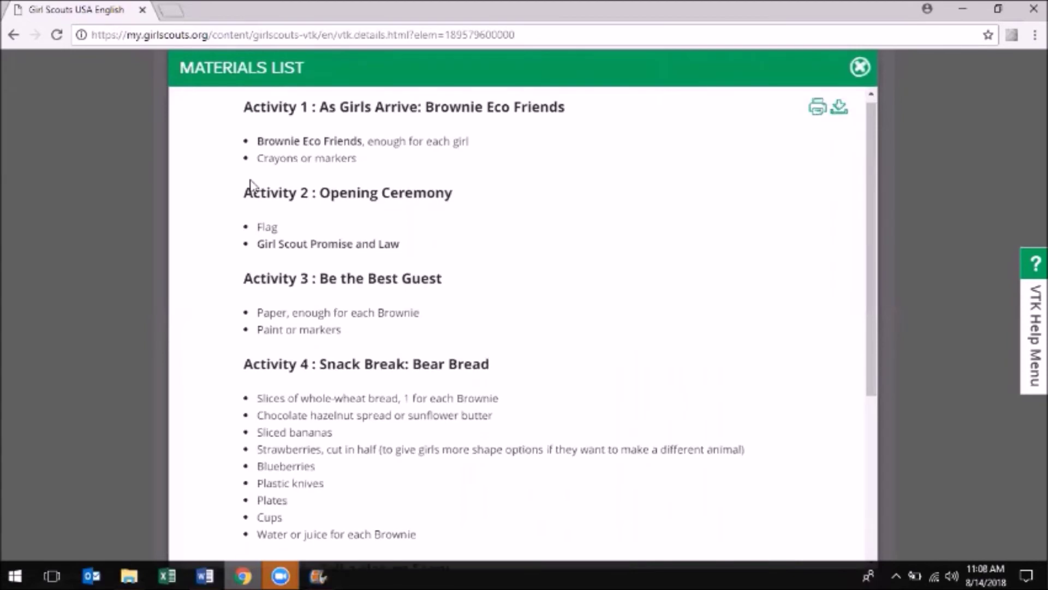
scroll(252, 184, "down", 5)
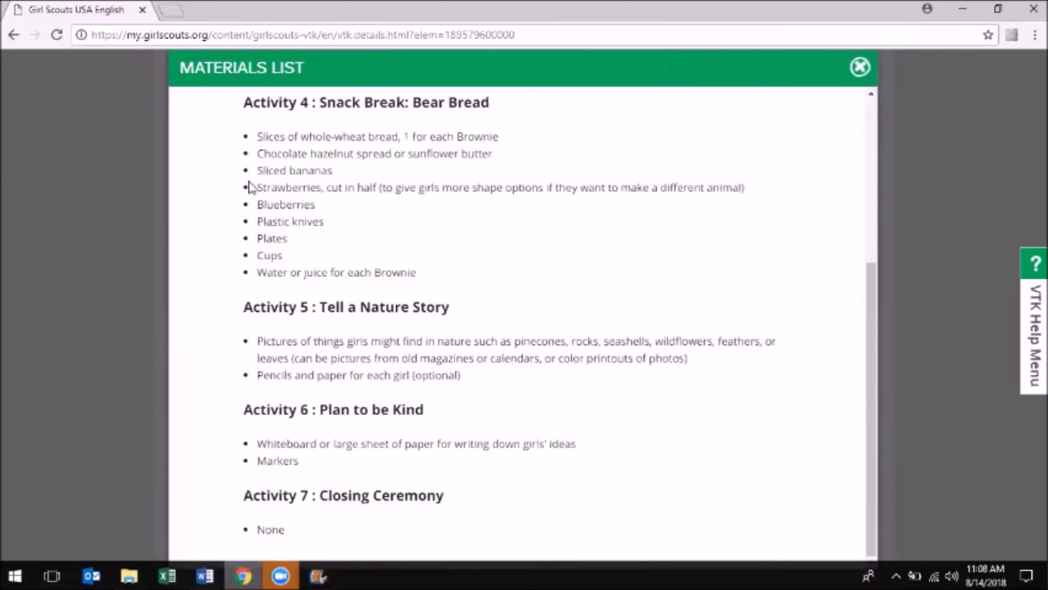
left_click(863, 67)
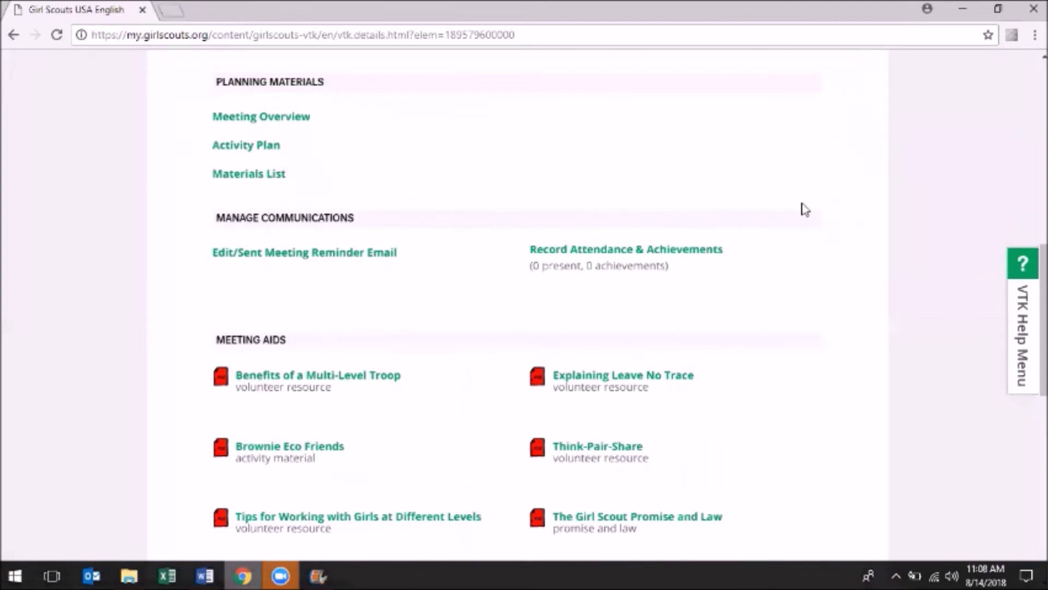
scroll(838, 285, "down", 3)
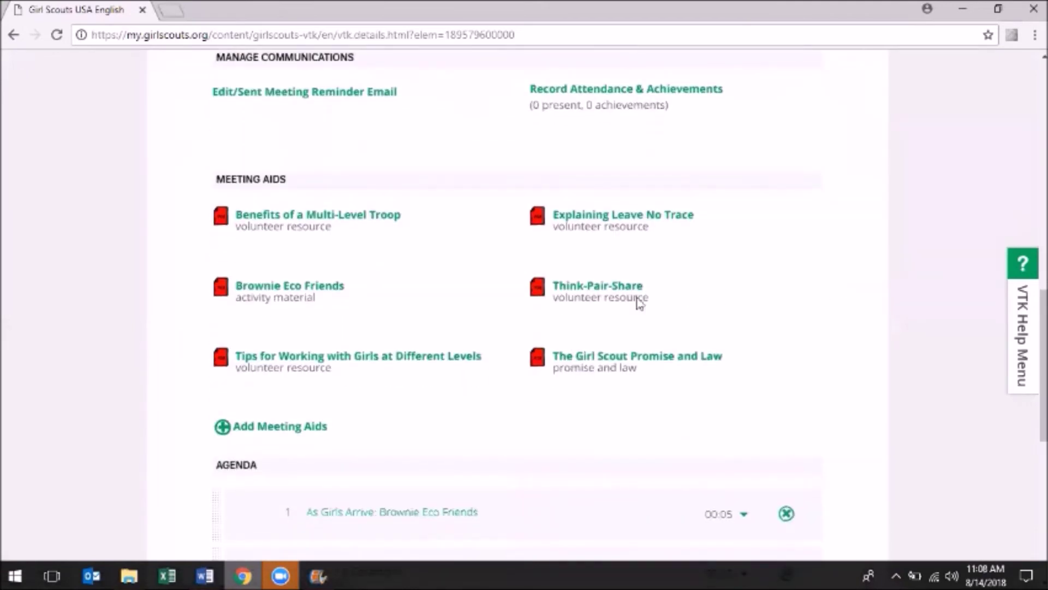
View the Tips for Working with Girls at Different Levels PDF, then return to the meeting tab
left_click(413, 362)
scroll(413, 364, "down", 7)
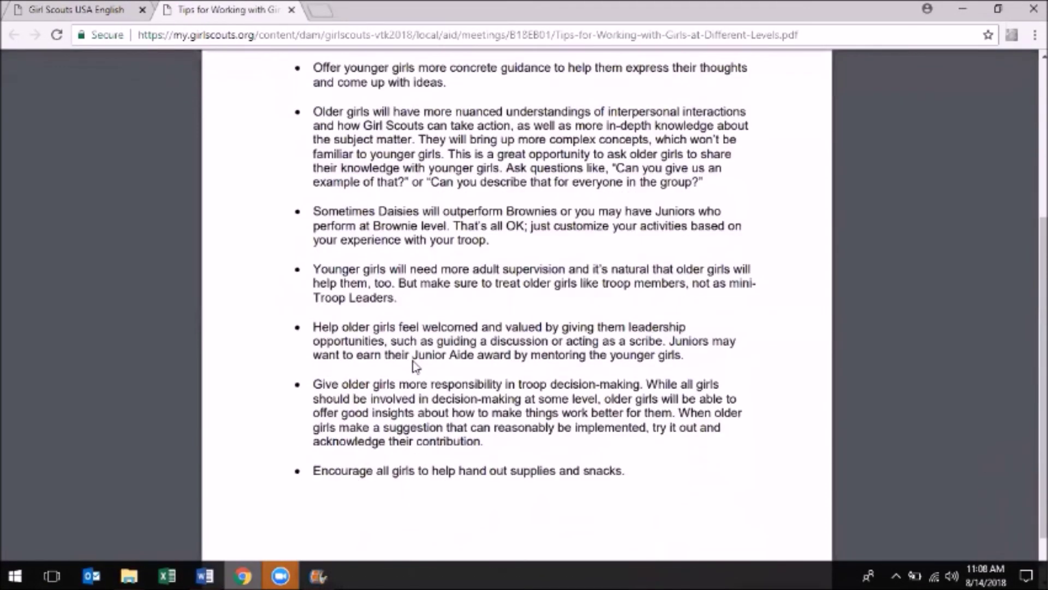
scroll(415, 367, "up", 6)
scroll(415, 367, "up", 1)
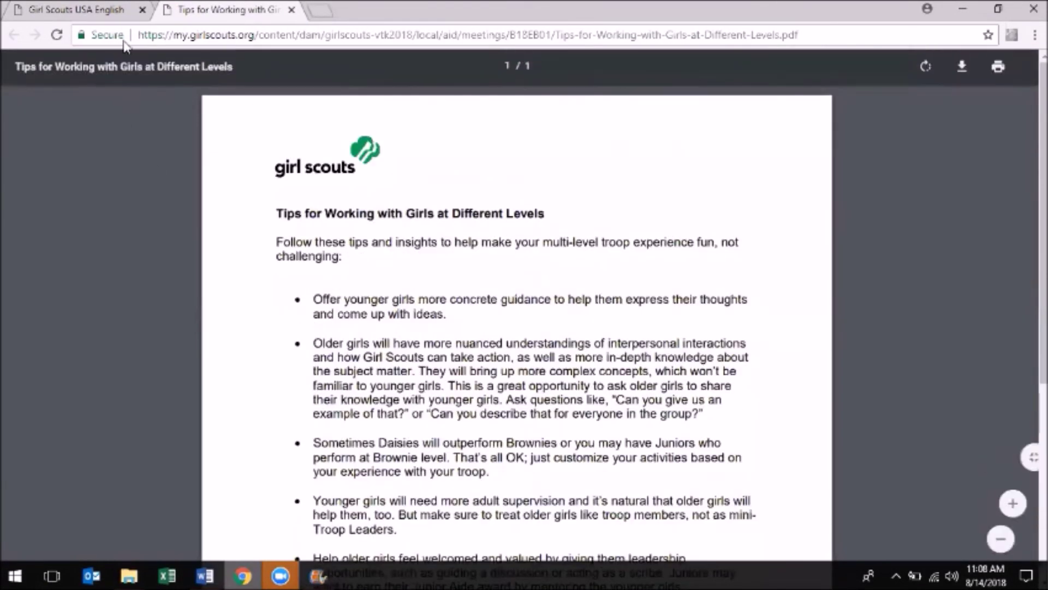
left_click(96, 12)
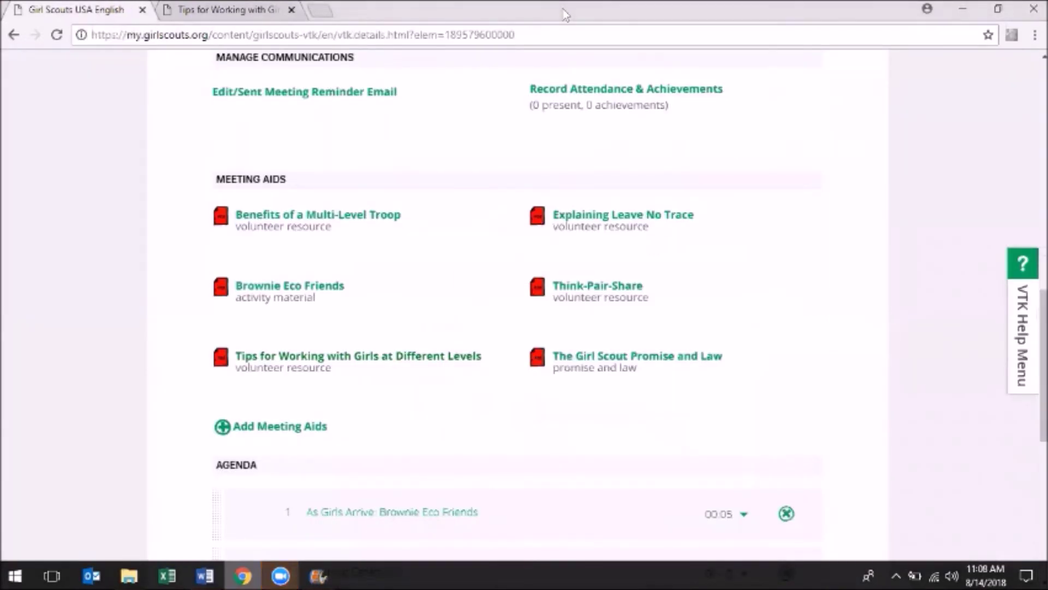
scroll(657, 351, "down", 5)
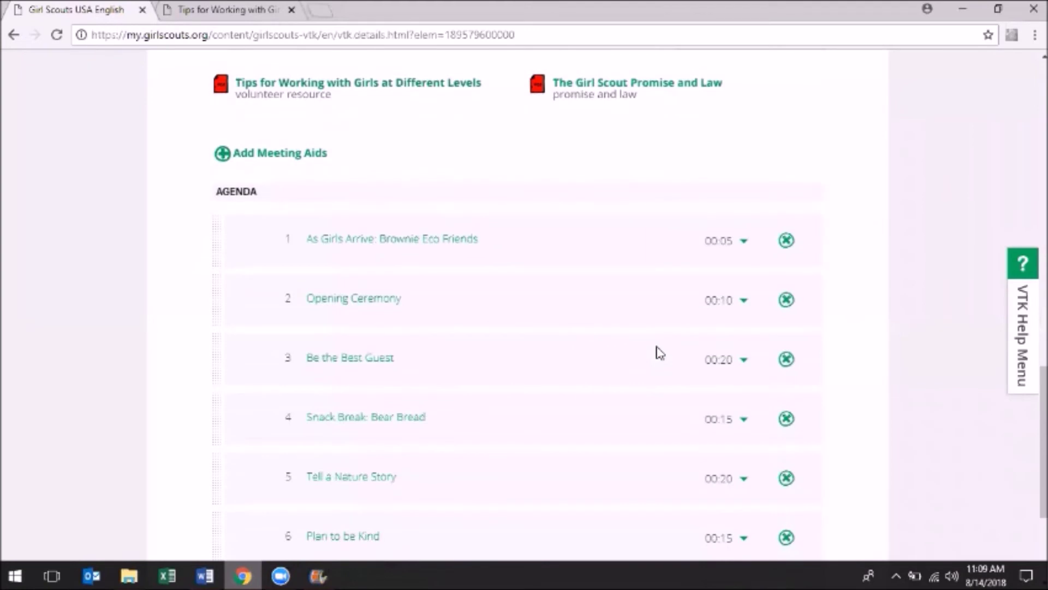
Drag Be the Best Guest below Tell a Nature Story and set its time to 00:05
triple_click(568, 330)
left_click_drag(213, 299, 208, 437)
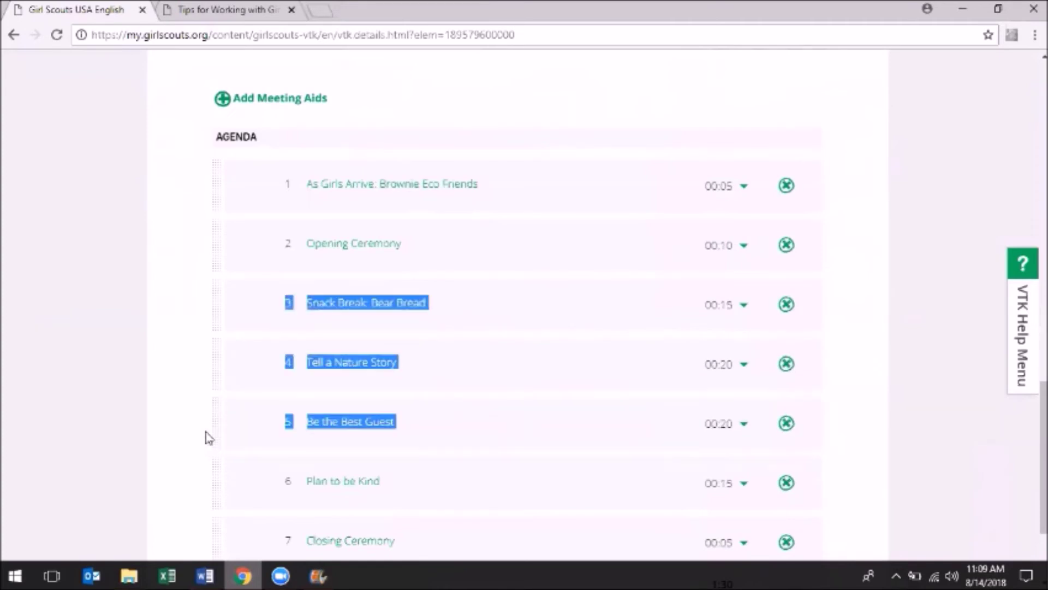
left_click(743, 426)
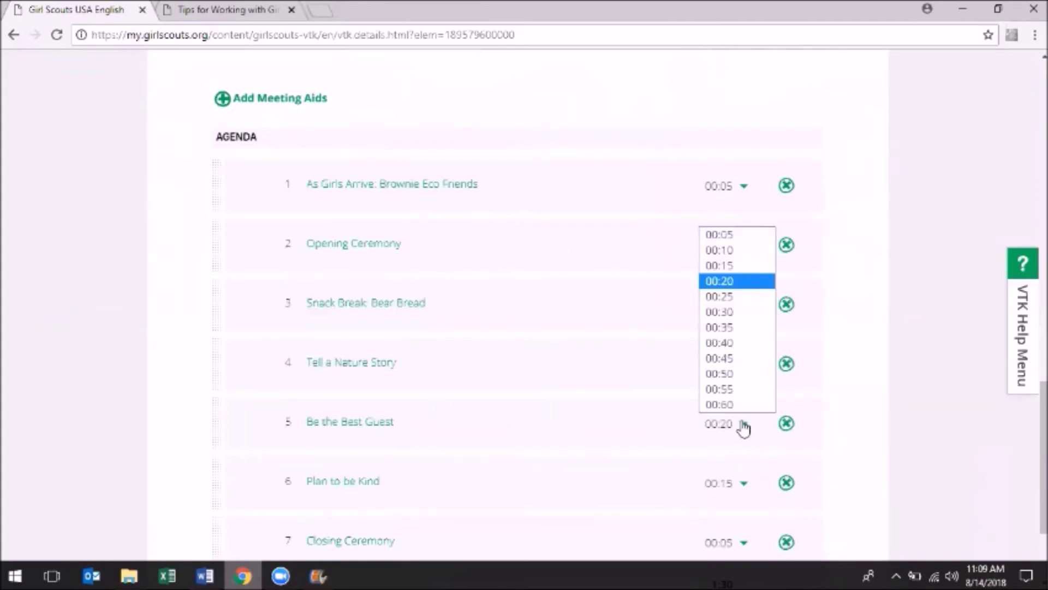
left_click(761, 241)
scroll(283, 485, "down", 2)
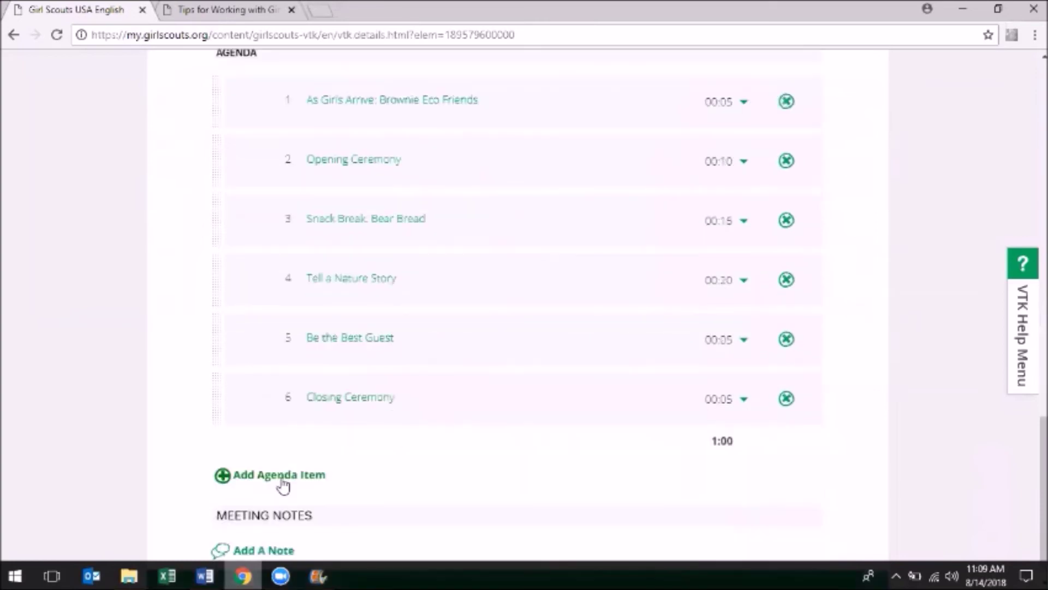
Create agenda item 'Volunteer Appreciation' with 25 minutes allotted and description 'Cake'
left_click(283, 483)
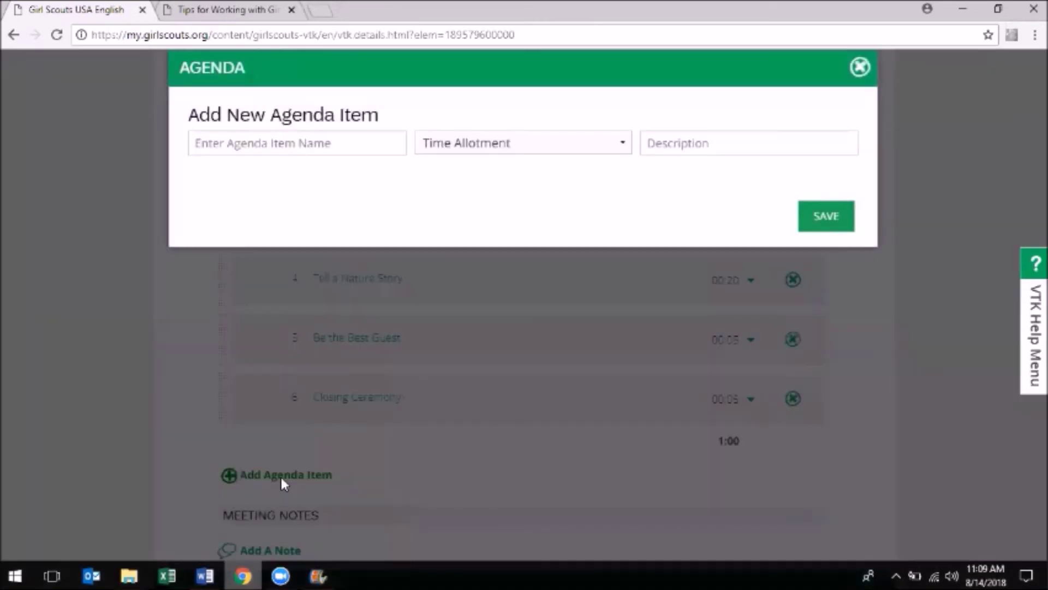
left_click(313, 139)
type("Volunte")
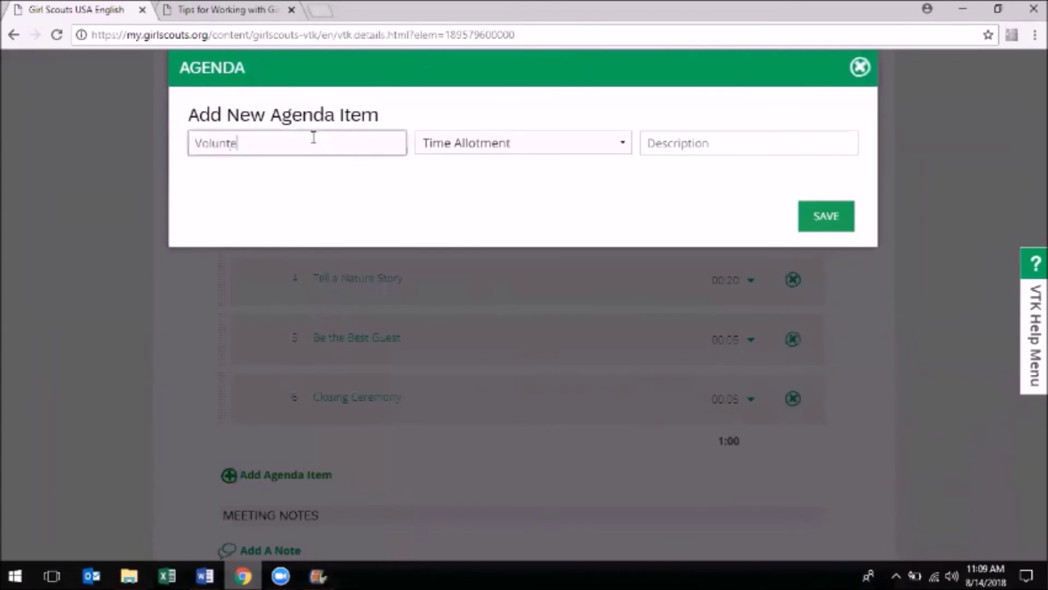
type("er Appreciation")
left_click(450, 143)
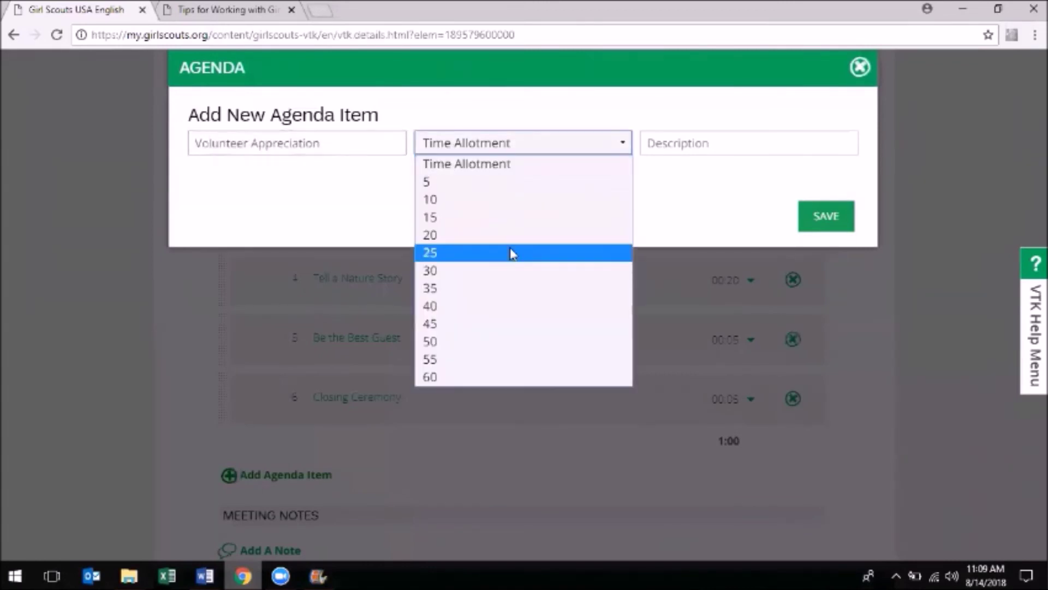
left_click(510, 252)
left_click(821, 137)
type("Cake")
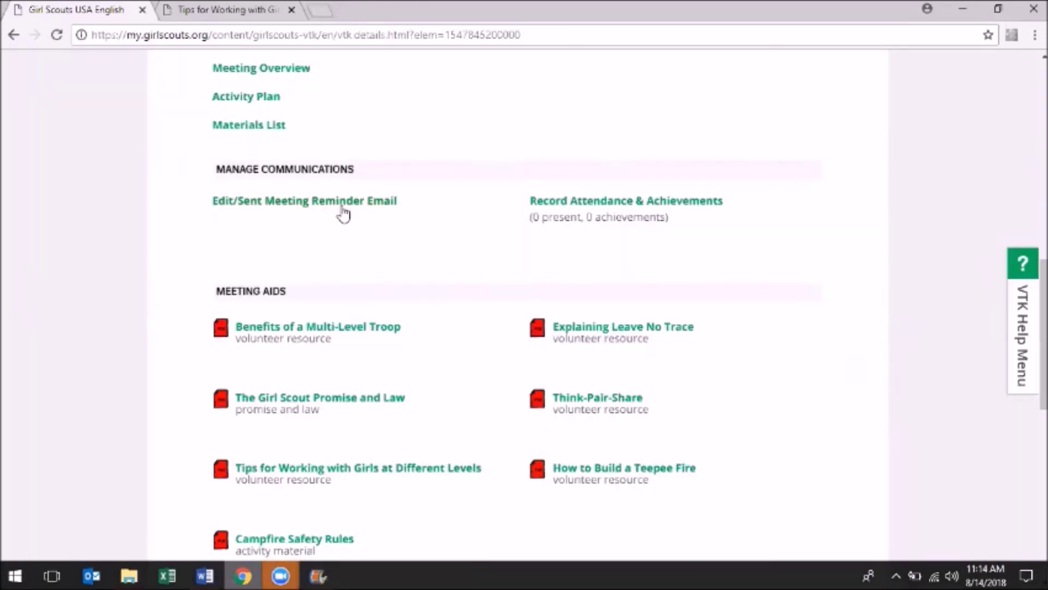
left_click(342, 208)
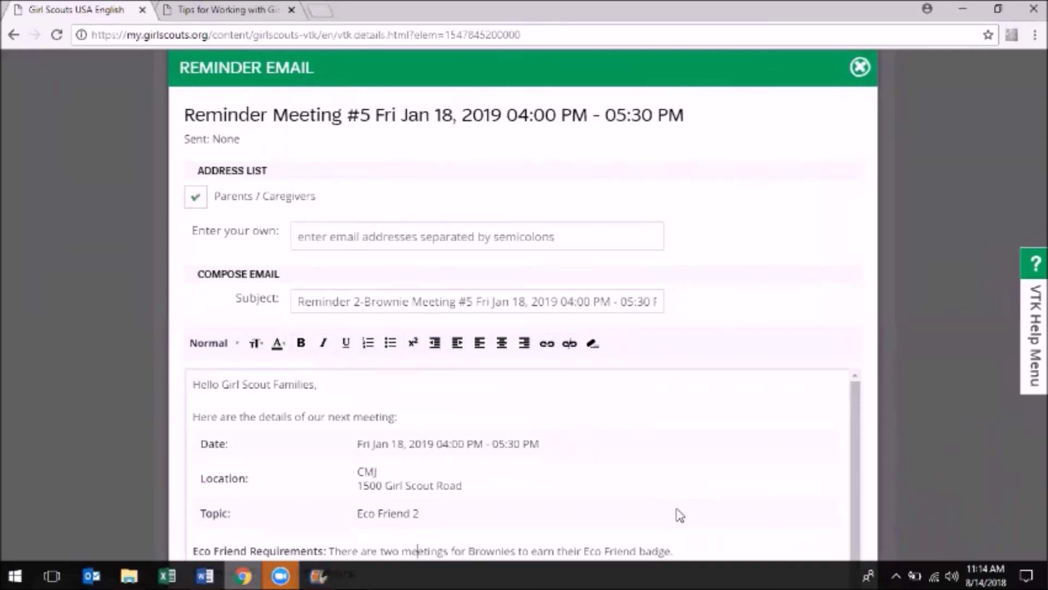
scroll(680, 515, "down", 3)
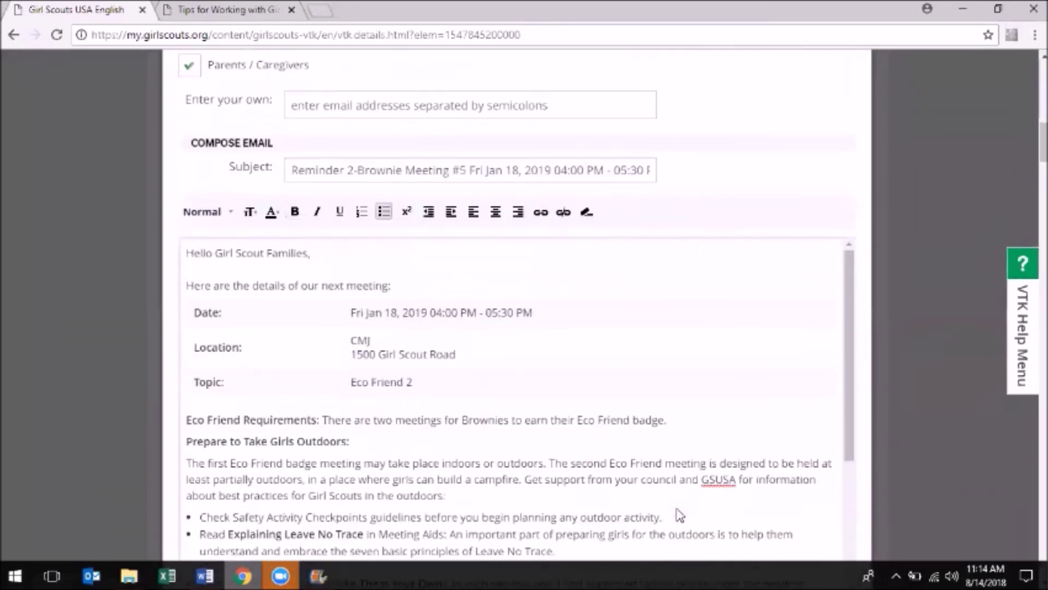
scroll(680, 515, "down", 10)
scroll(923, 181, "up", 5)
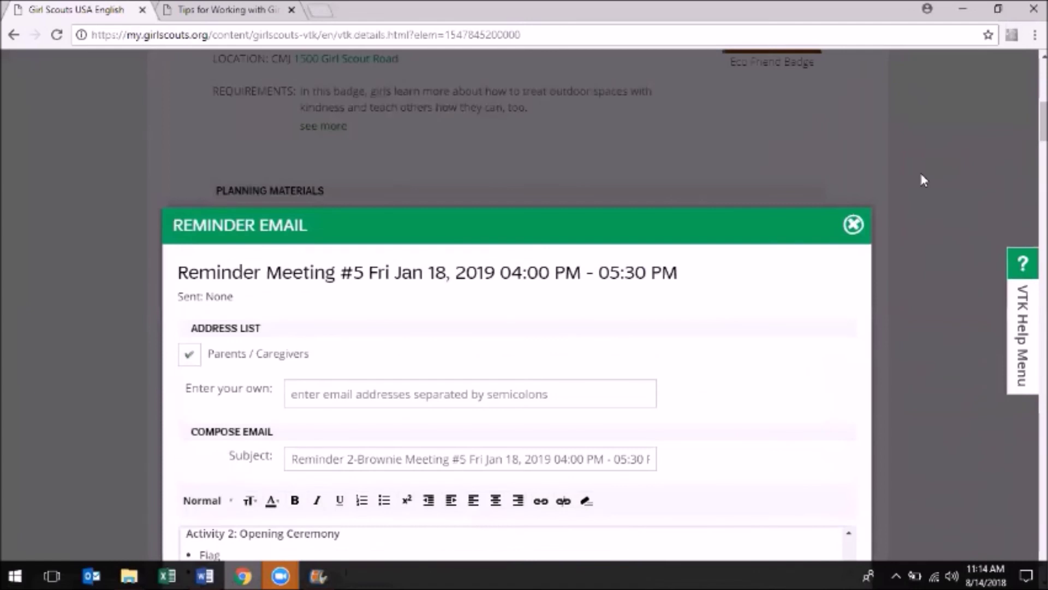
left_click(859, 228)
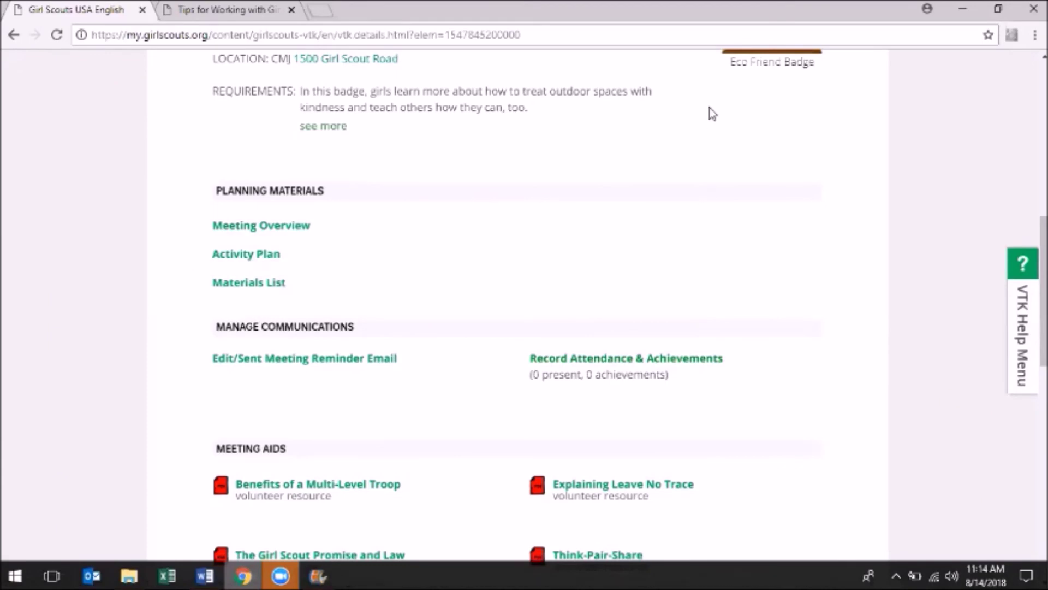
scroll(641, 351, "up", 9)
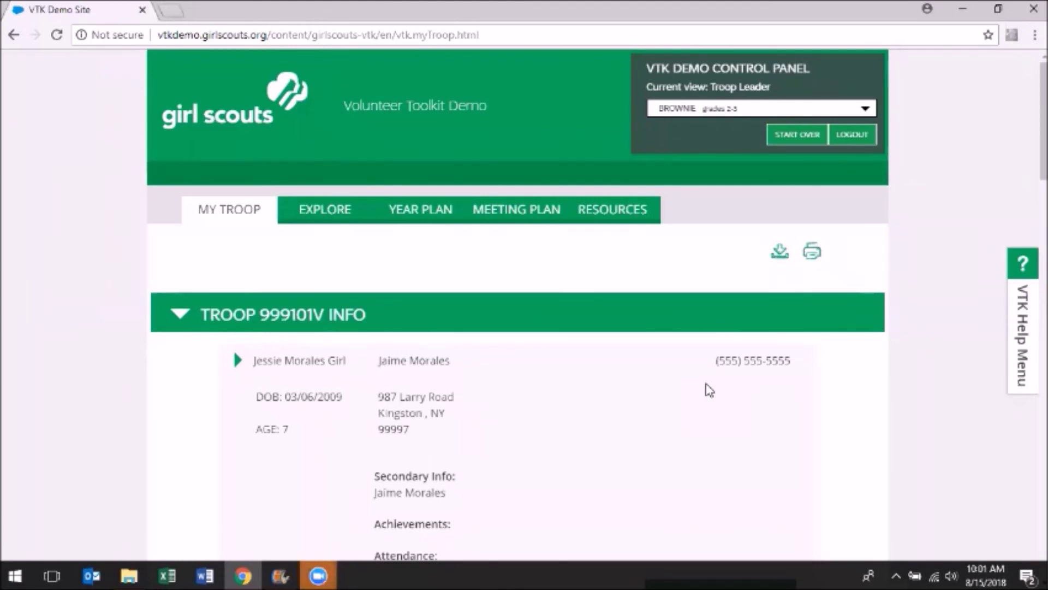
Scroll down the Troop 999101V Info roster to review each girl's birth date and guardian contacts, then return up
scroll(710, 390, "down", 2)
scroll(710, 390, "down", 5)
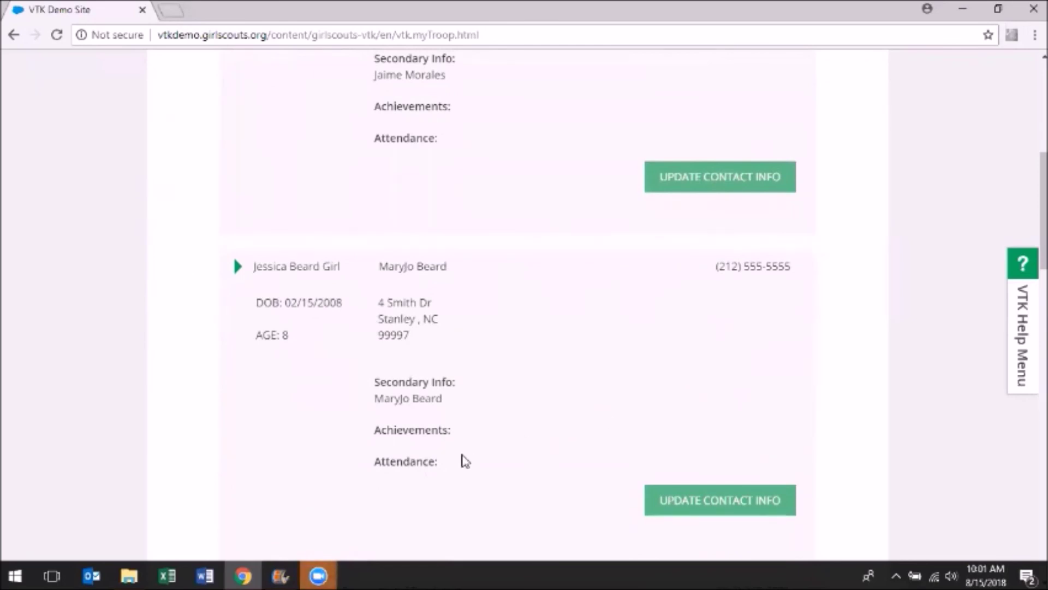
scroll(464, 461, "up", 7)
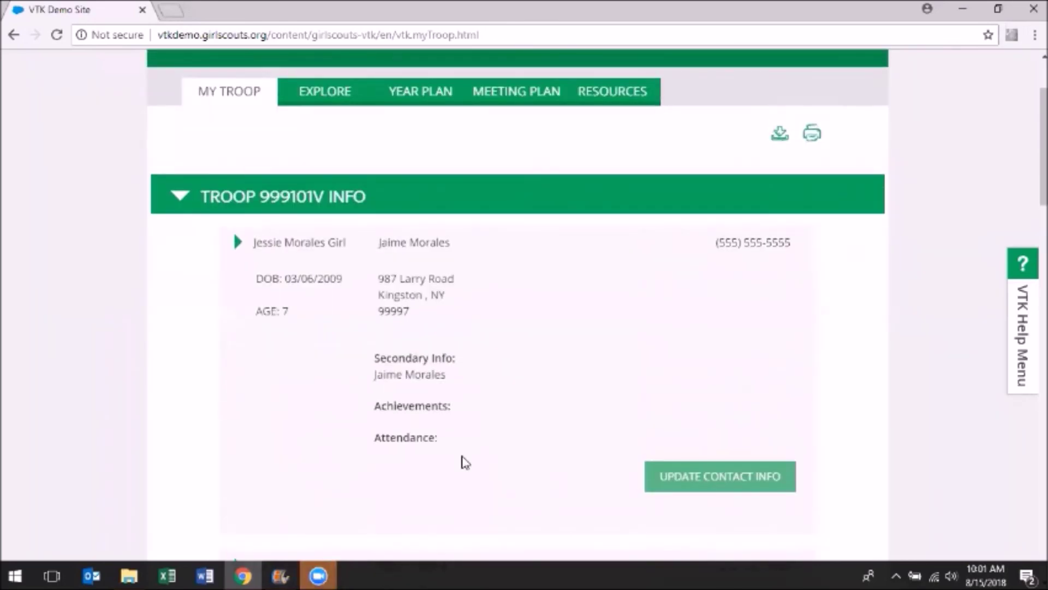